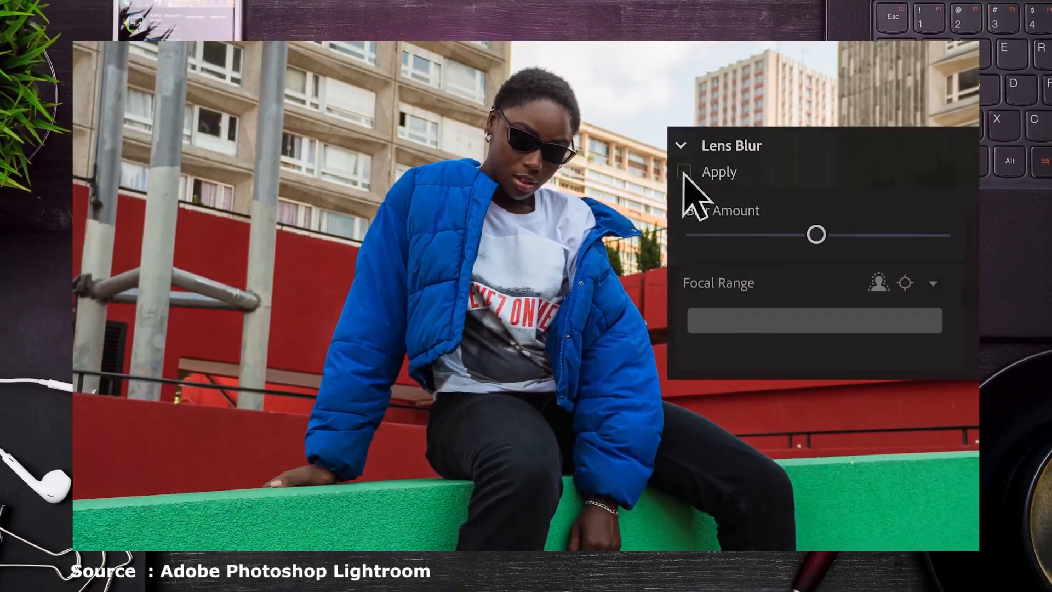
{"action": "left_click", "coordinate": [684, 173]}
{"action": "mouse_move", "coordinate": [772, 322]}
{"action": "left_mouse_down"}
{"action": "mouse_move", "coordinate": [888, 321]}
{"action": "mouse_move", "coordinate": [767, 320]}
{"action": "left_mouse_up"}
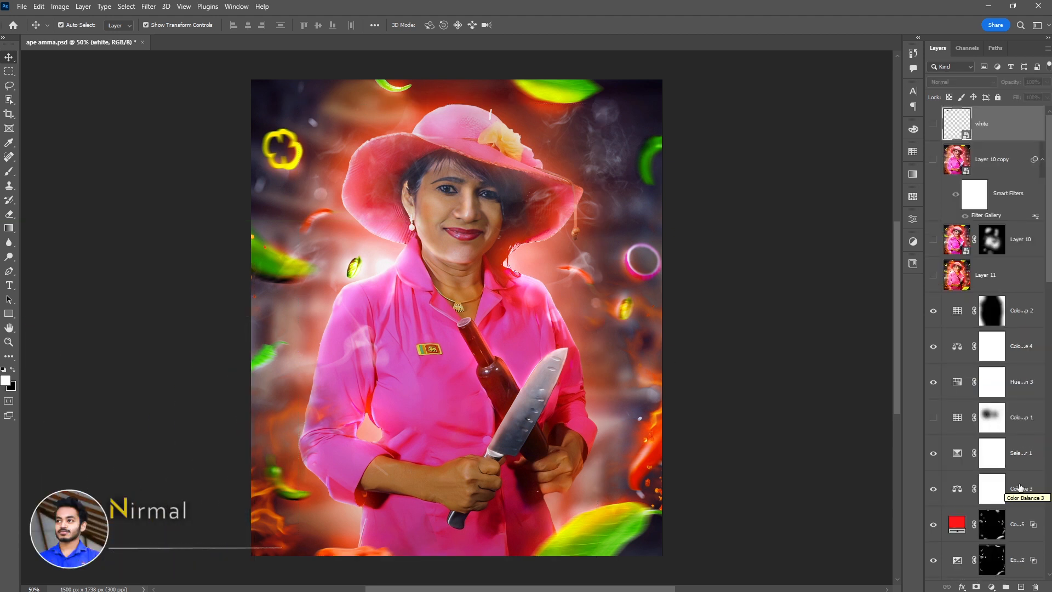
Create a new layer at the top of the layer stack and fill it with the composite using Apply Image.
{"action": "left_click", "coordinate": [1021, 586]}
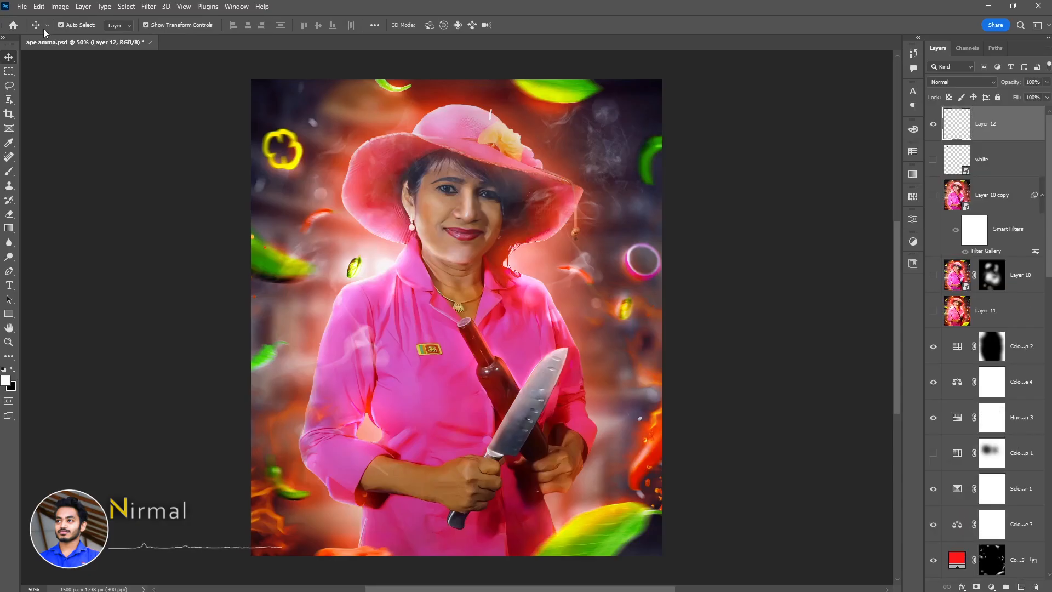
{"action": "left_click", "coordinate": [60, 7]}
{"action": "left_click", "coordinate": [79, 168]}
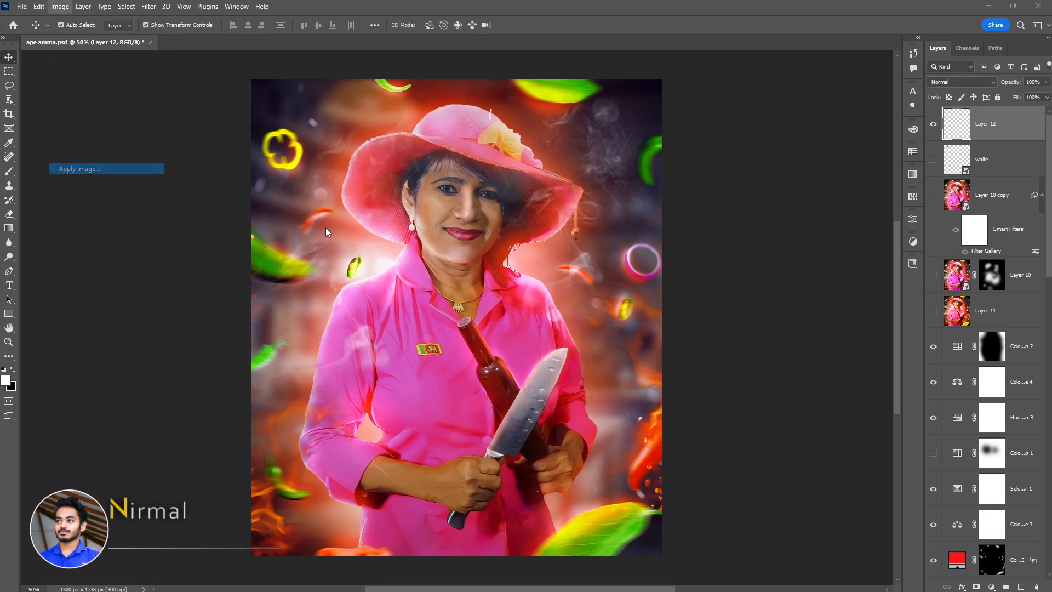
{"action": "left_click", "coordinate": [621, 161]}
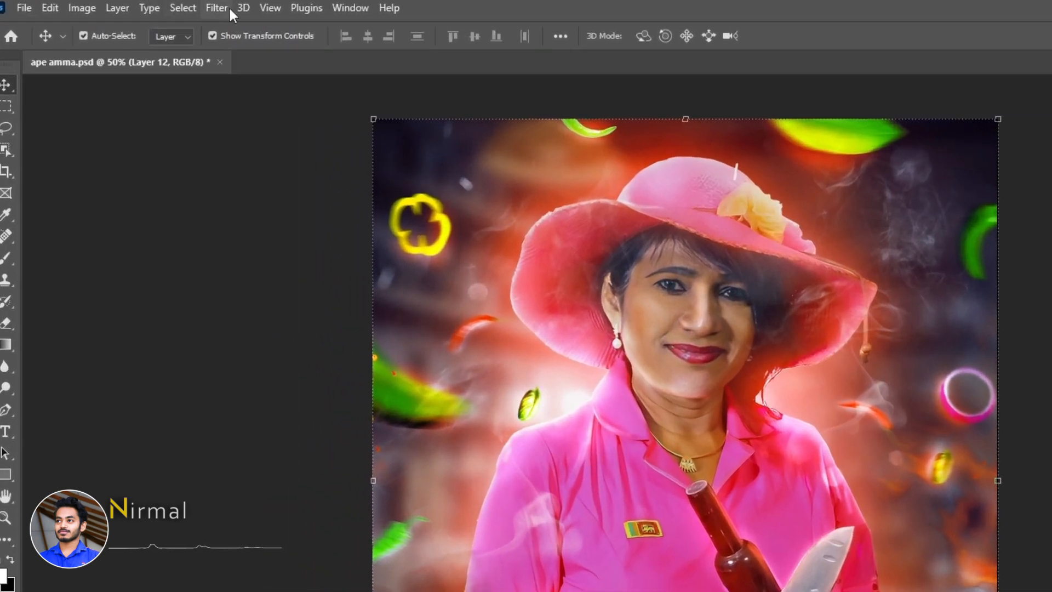
Open the Camera Raw Filter and set Exposure +0.80, Contrast +40, Highlights -15, Shadows +30, Whites +30 and Blacks -3.
{"action": "left_click", "coordinate": [228, 6]}
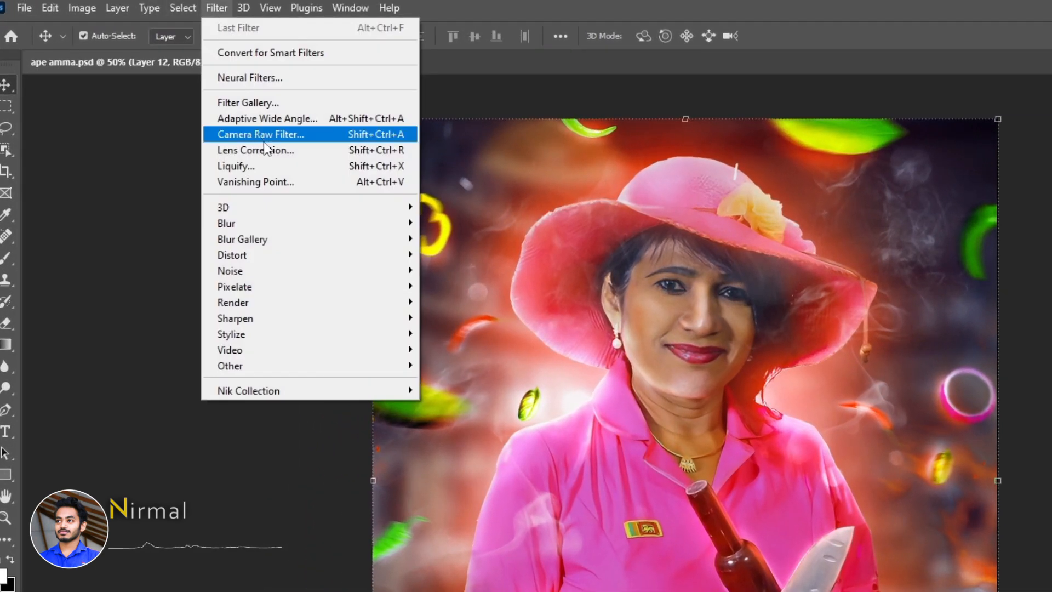
{"action": "left_click", "coordinate": [277, 135]}
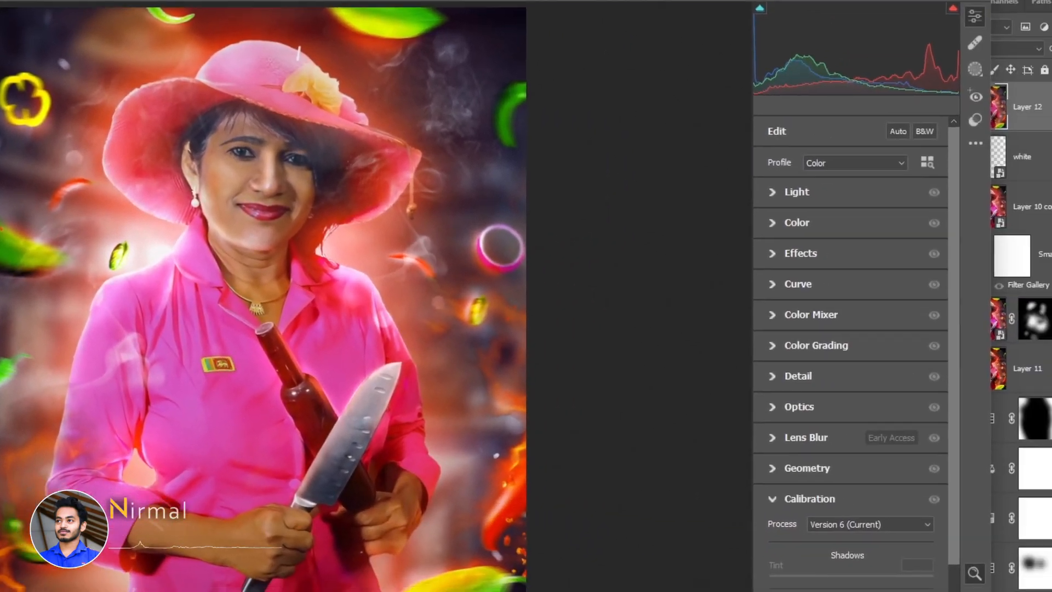
{"action": "left_click", "coordinate": [777, 192]}
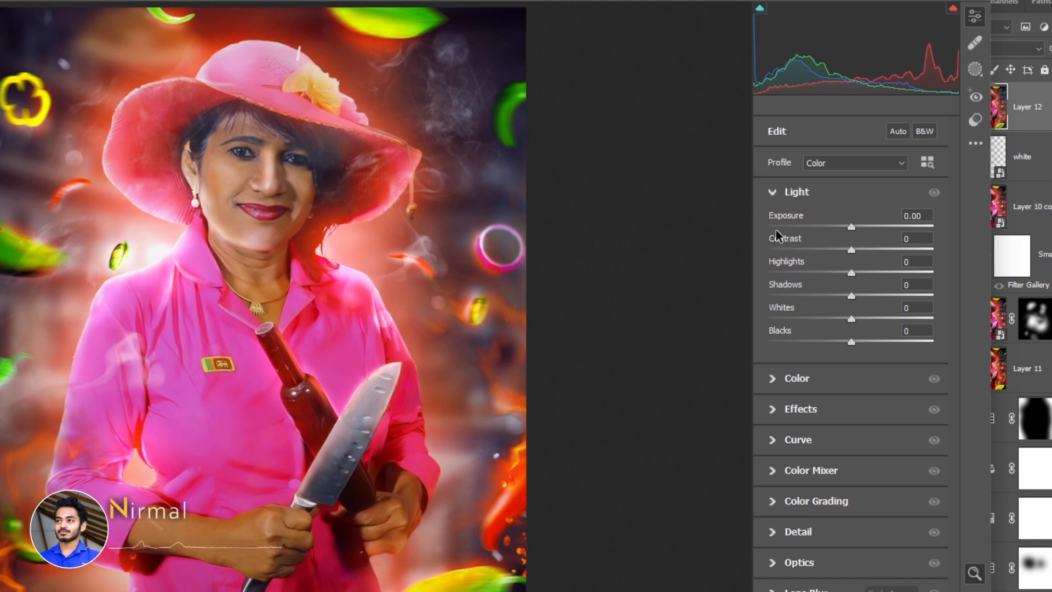
{"action": "left_click_drag", "start_coordinate": [849, 225], "coordinate": [880, 246]}
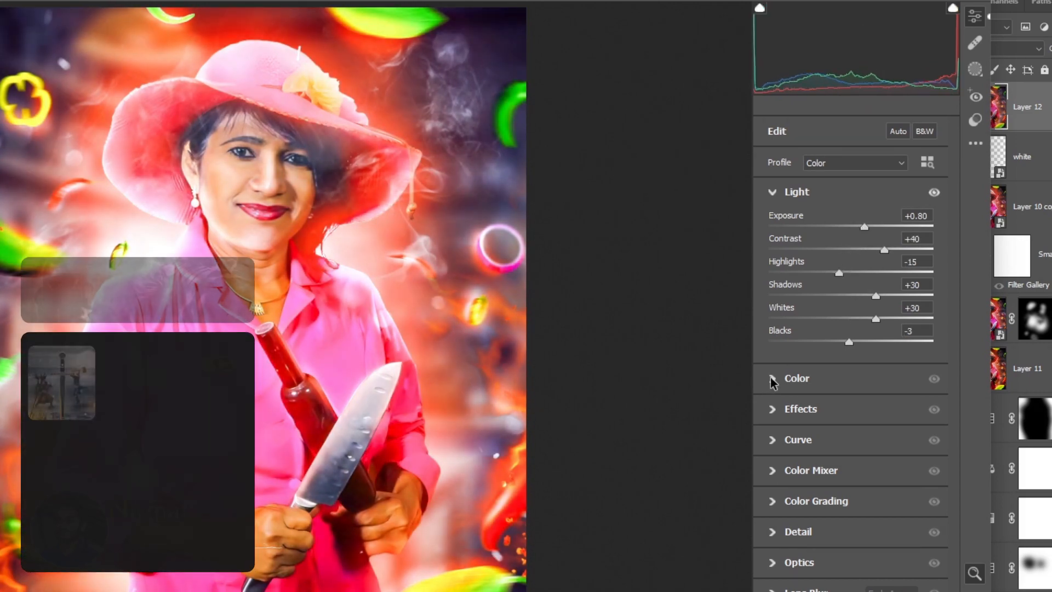
In the Color settings, set Temperature to -6, Tint to +11 and Vibrance to +13.
{"action": "left_click", "coordinate": [770, 378]}
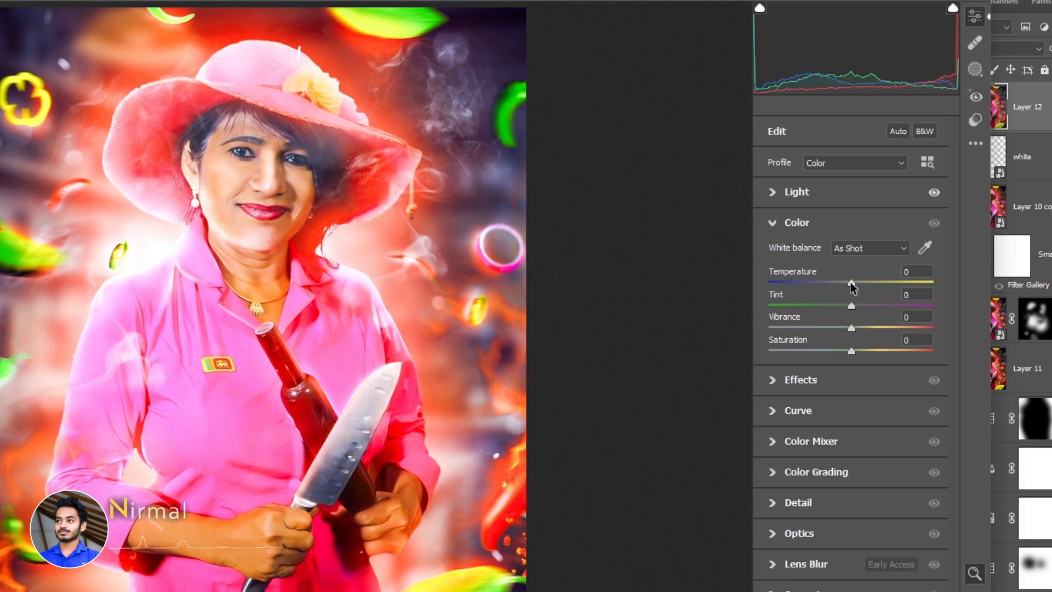
{"action": "left_click_drag", "start_coordinate": [850, 281], "coordinate": [862, 328]}
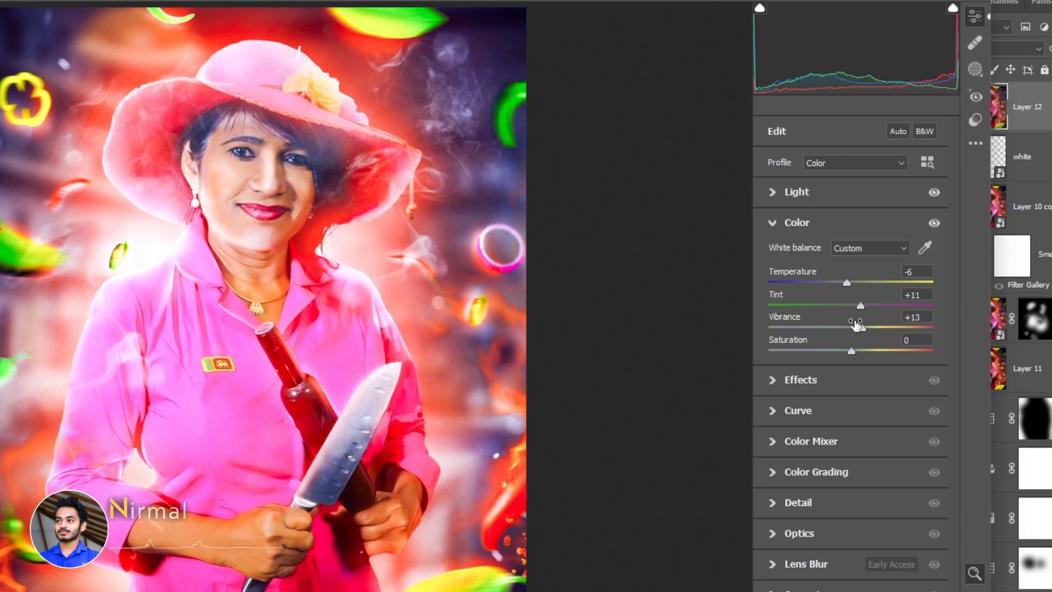
Set Texture +36, Clarity +18, Dehaze +8 and a Highlight Priority vignette of -17 with Midpoint 24, Roundness +91, Feather 70, Highlights 15.
{"action": "left_click", "coordinate": [784, 390]}
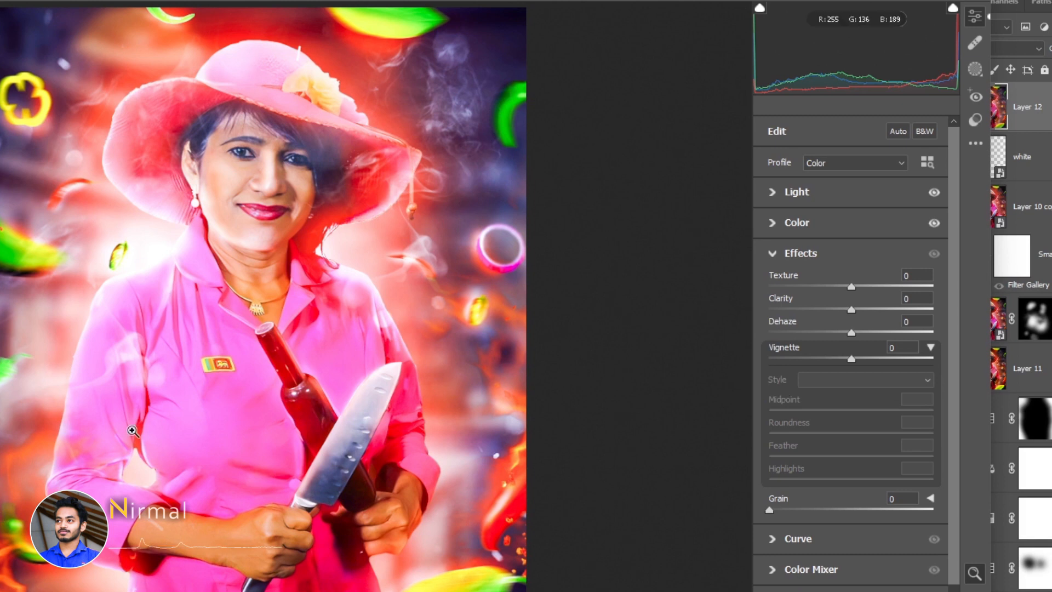
{"action": "left_click_drag", "start_coordinate": [853, 285], "coordinate": [882, 293]}
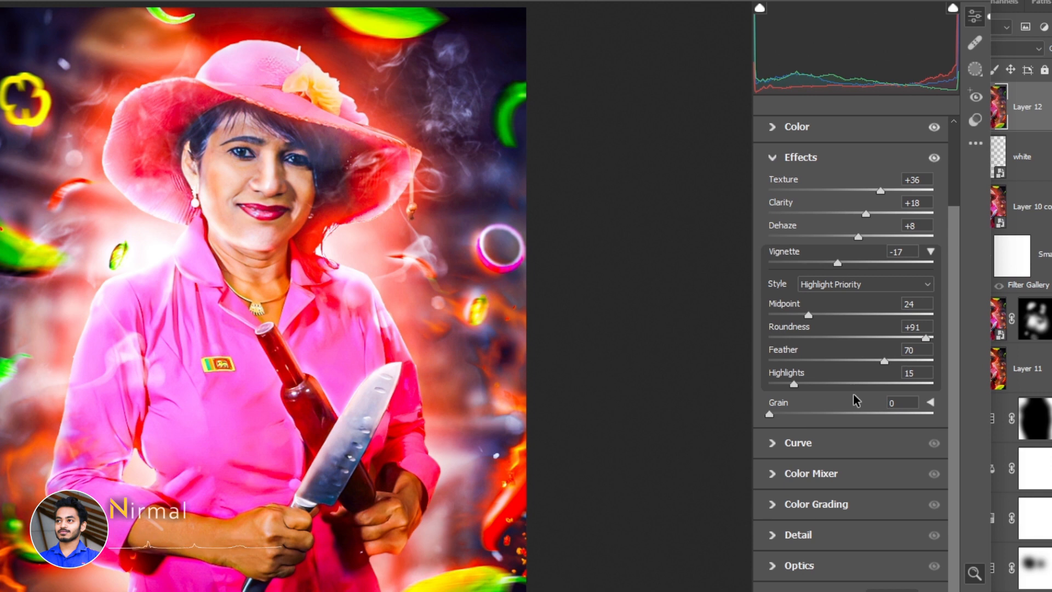
Adjust the parametric curve to Highlights +8, Lights +18, Darks -3 and Shadows +11.
{"action": "left_click", "coordinate": [775, 442]}
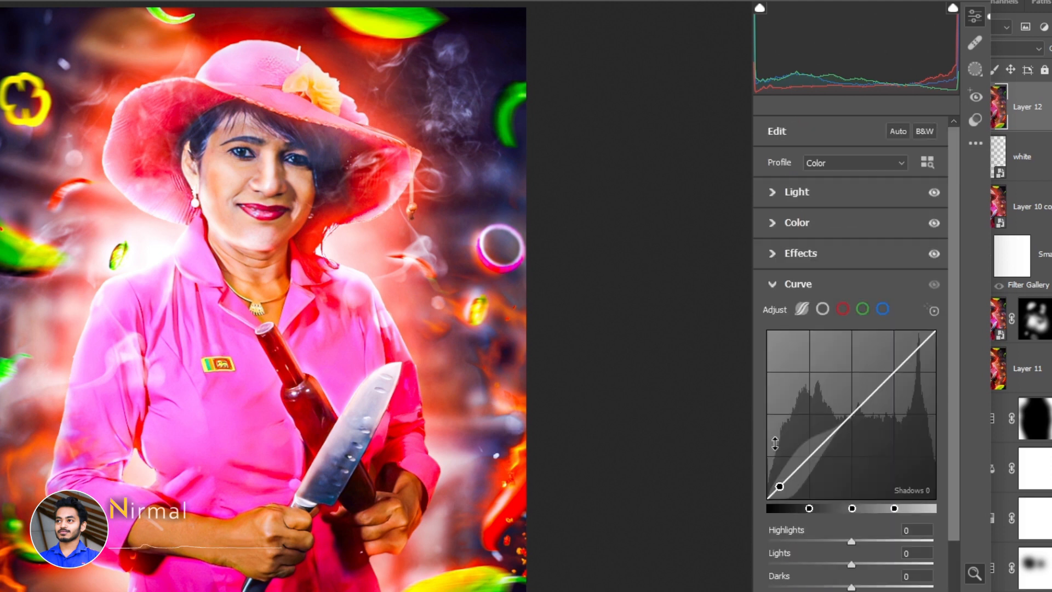
{"action": "scroll", "coordinate": [778, 394], "scroll_direction": "down", "scroll_amount": 2}
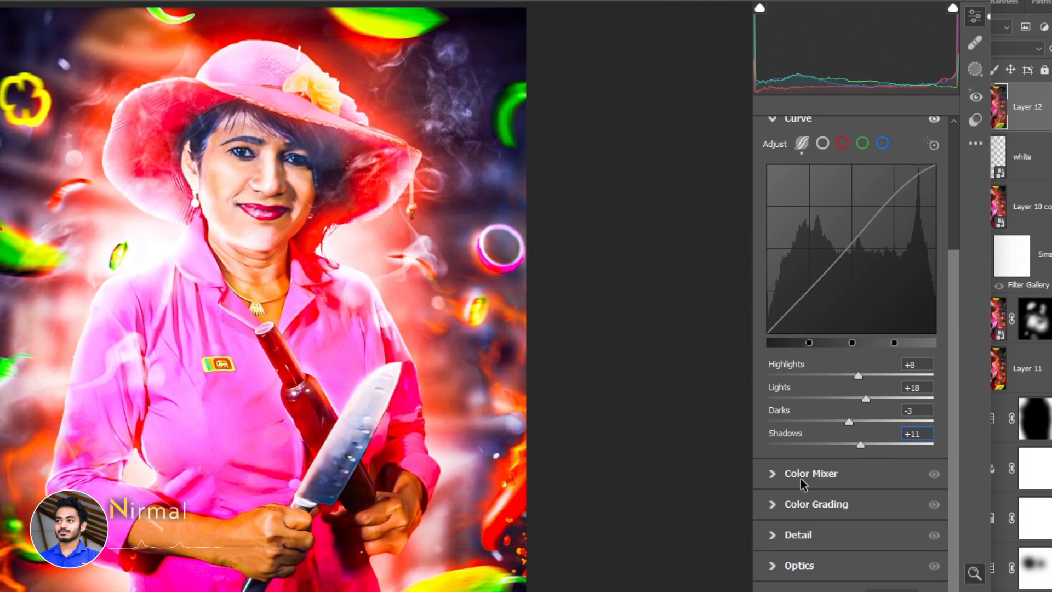
Show all HSL sliders in the Color Mixer and shift the Oranges, Aquas, Blues and Greens hues.
{"action": "left_click", "coordinate": [760, 473]}
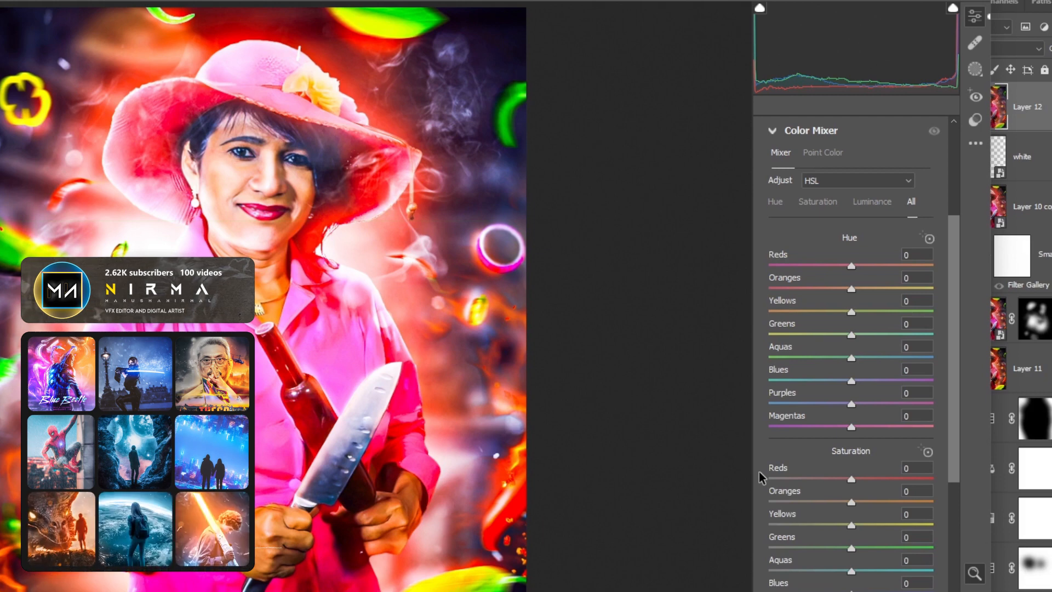
{"action": "scroll", "coordinate": [859, 461], "scroll_direction": "down", "scroll_amount": 5}
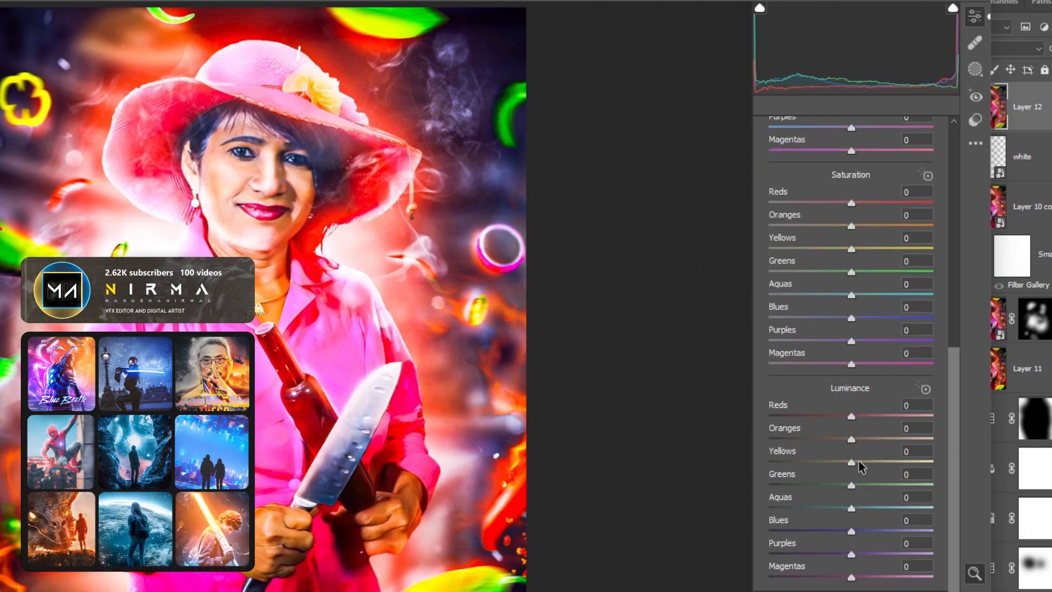
{"action": "scroll", "coordinate": [859, 461], "scroll_direction": "up", "scroll_amount": 6}
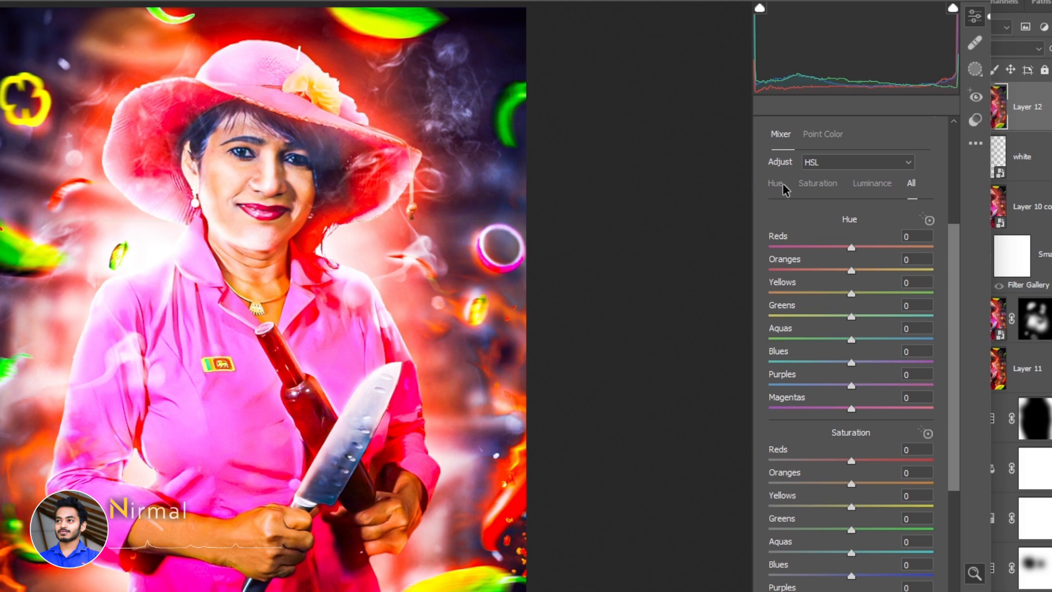
{"action": "left_click", "coordinate": [782, 184]}
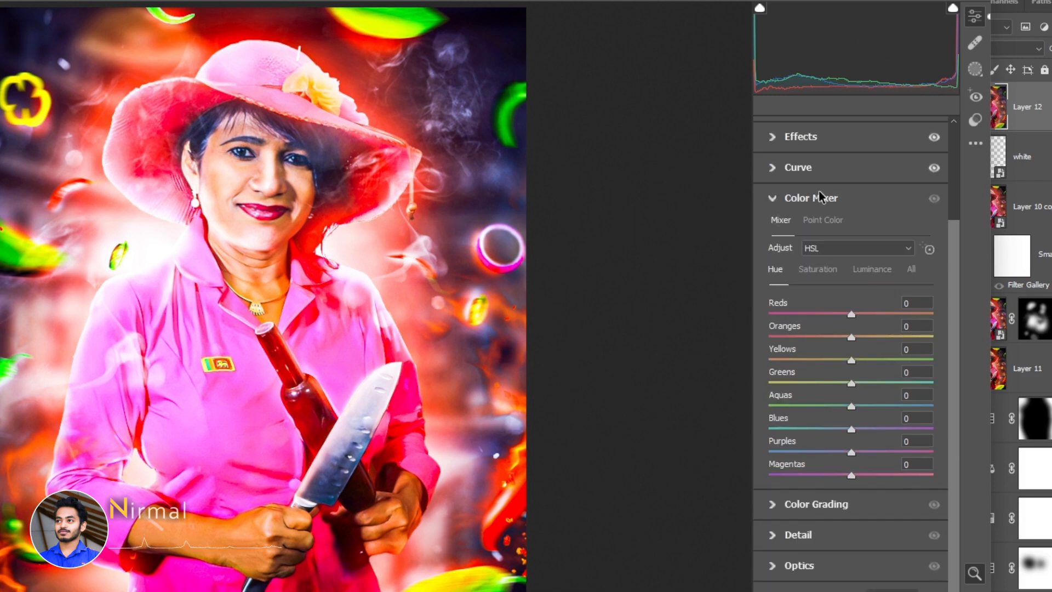
{"action": "left_click", "coordinate": [911, 269]}
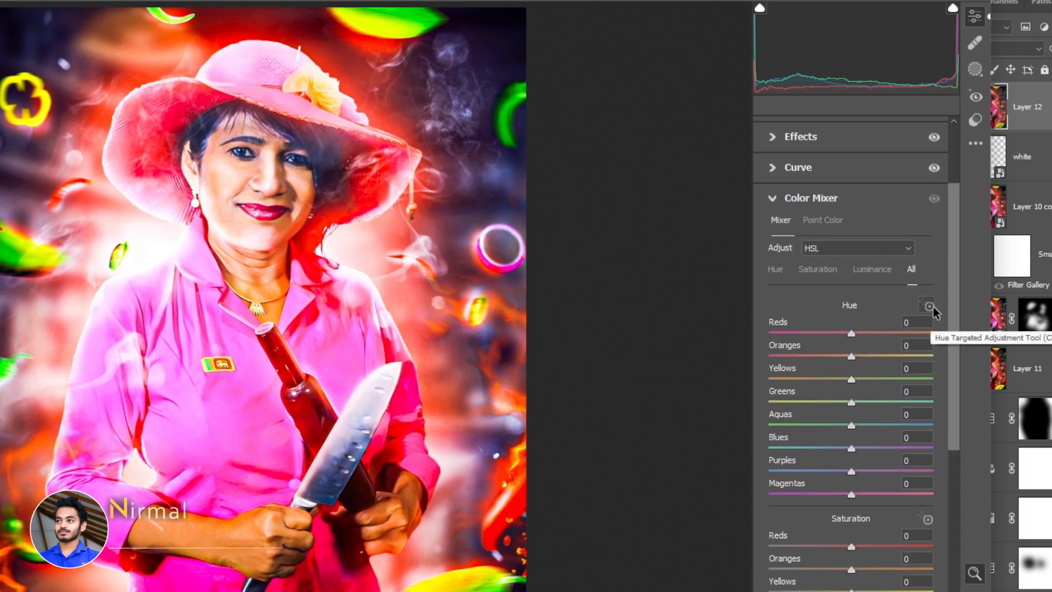
{"action": "left_click_drag", "start_coordinate": [850, 355], "coordinate": [873, 345]}
{"action": "left_click_drag", "start_coordinate": [850, 425], "coordinate": [862, 425]}
{"action": "left_click_drag", "start_coordinate": [851, 448], "coordinate": [850, 449]}
{"action": "left_click_drag", "start_coordinate": [851, 401], "coordinate": [854, 401]}
Set the Greens saturation to +30, and raise the luminance of Oranges to +12 and Yellows to +25.
{"action": "scroll", "coordinate": [851, 402], "scroll_direction": "down", "scroll_amount": 3}
{"action": "left_click_drag", "start_coordinate": [851, 430], "coordinate": [876, 429]}
{"action": "scroll", "coordinate": [871, 416], "scroll_direction": "down", "scroll_amount": 5}
{"action": "left_click_drag", "start_coordinate": [851, 337], "coordinate": [861, 337]}
{"action": "left_click_drag", "start_coordinate": [851, 360], "coordinate": [865, 360]}
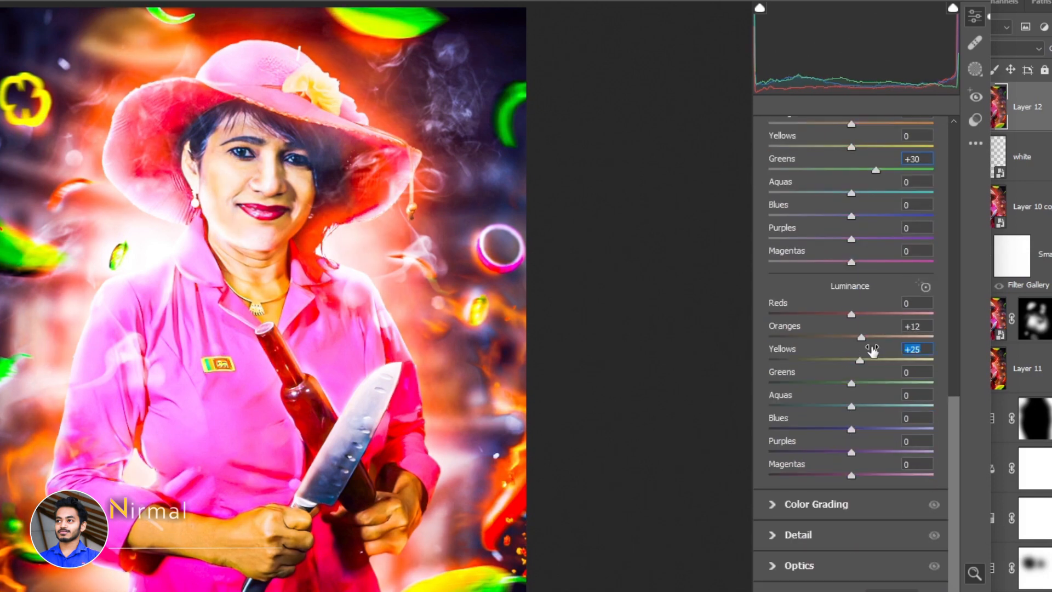
Color grade with brighter blue-violet midtones, slightly darker yellow-green shadows and brighter red-tinted highlights, keeping Blending at 50 and Balance at 0.
{"action": "left_click", "coordinate": [767, 511]}
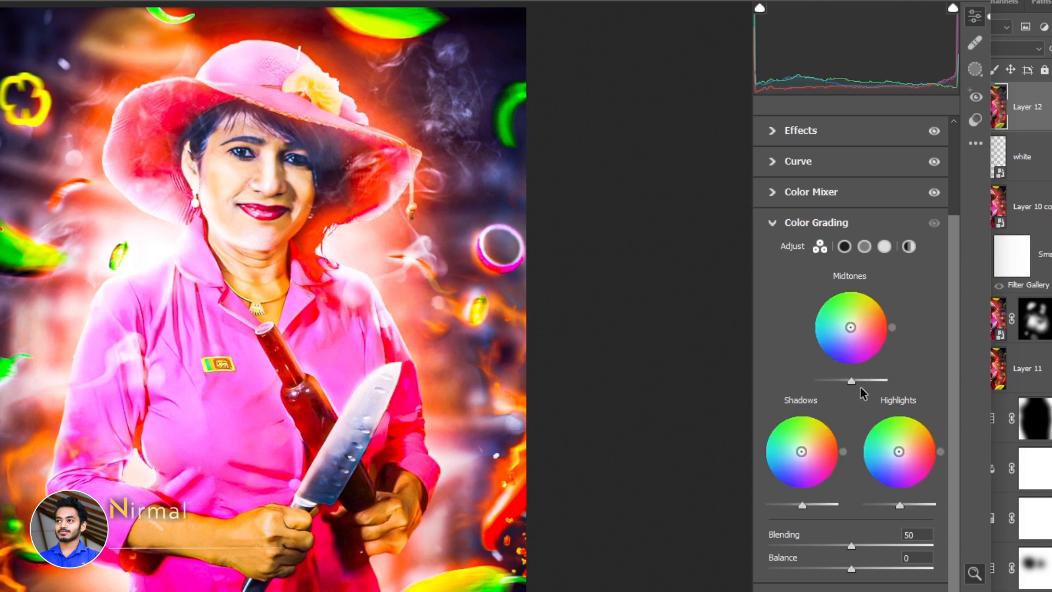
{"action": "left_click_drag", "start_coordinate": [859, 383], "coordinate": [876, 383]}
{"action": "left_click_drag", "start_coordinate": [801, 451], "coordinate": [803, 447]}
{"action": "left_click_drag", "start_coordinate": [802, 504], "coordinate": [799, 506]}
{"action": "left_click_drag", "start_coordinate": [898, 451], "coordinate": [894, 439]}
{"action": "mouse_move", "coordinate": [899, 504]}
{"action": "left_mouse_down"}
{"action": "mouse_move", "coordinate": [889, 503]}
{"action": "mouse_move", "coordinate": [909, 504]}
{"action": "left_mouse_up"}
{"action": "left_click_drag", "start_coordinate": [894, 438], "coordinate": [906, 452]}
{"action": "left_click_drag", "start_coordinate": [851, 327], "coordinate": [851, 338]}
{"action": "scroll", "coordinate": [884, 540], "scroll_direction": "down", "scroll_amount": 2}
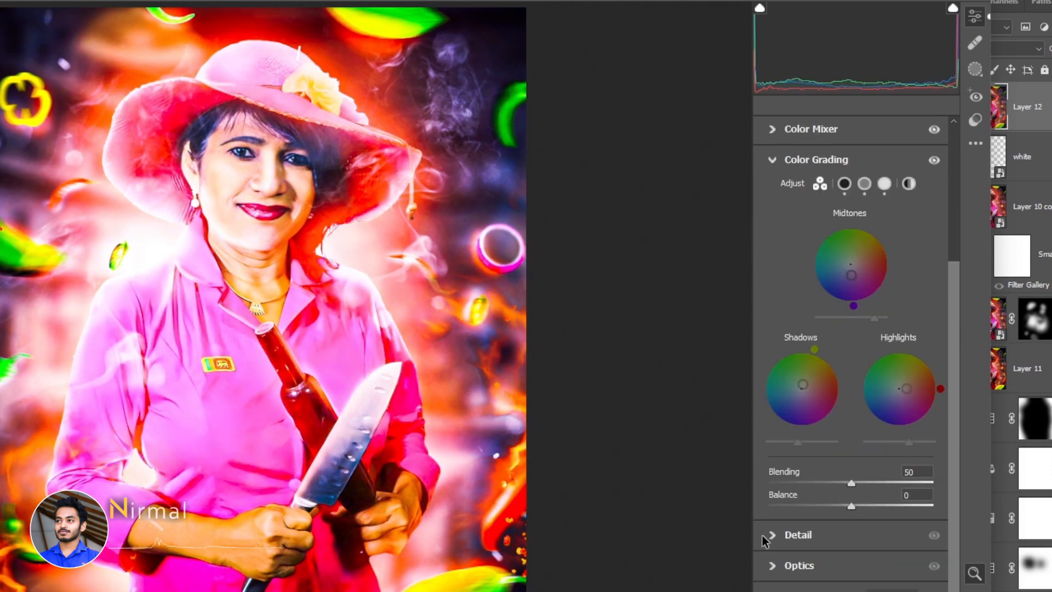
Apply a small amount of Color Noise Reduction and set the Optics vignette to -21.
{"action": "left_click", "coordinate": [809, 538]}
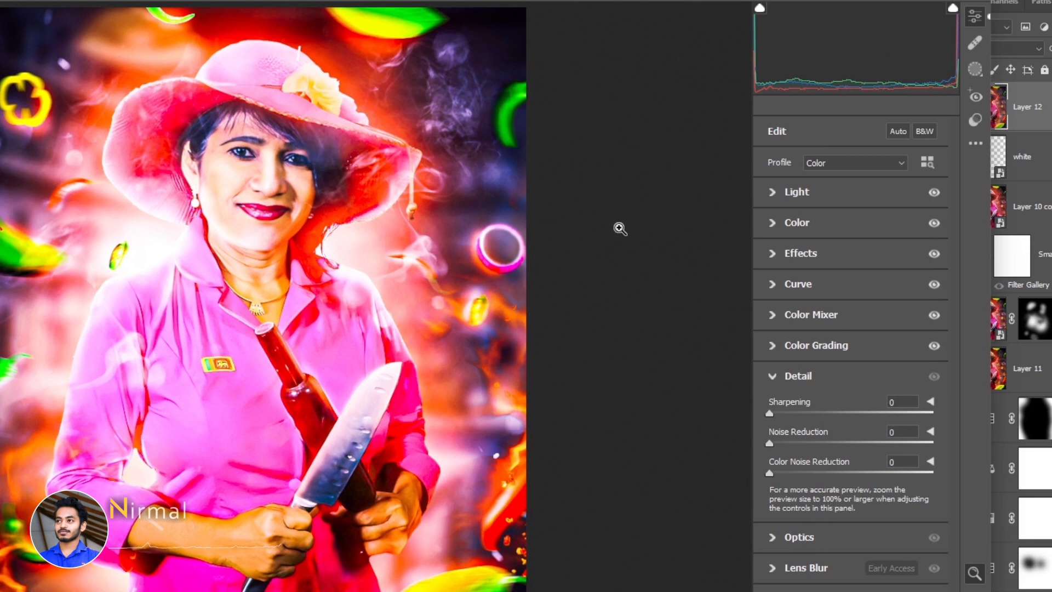
{"action": "left_click", "coordinate": [499, 121]}
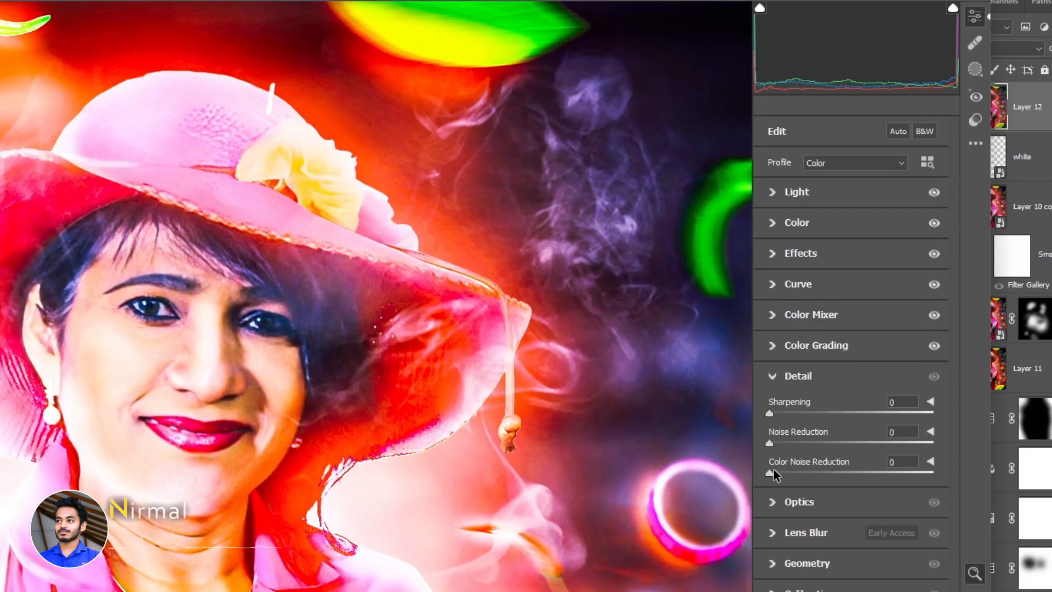
{"action": "left_click_drag", "start_coordinate": [773, 470], "coordinate": [784, 473]}
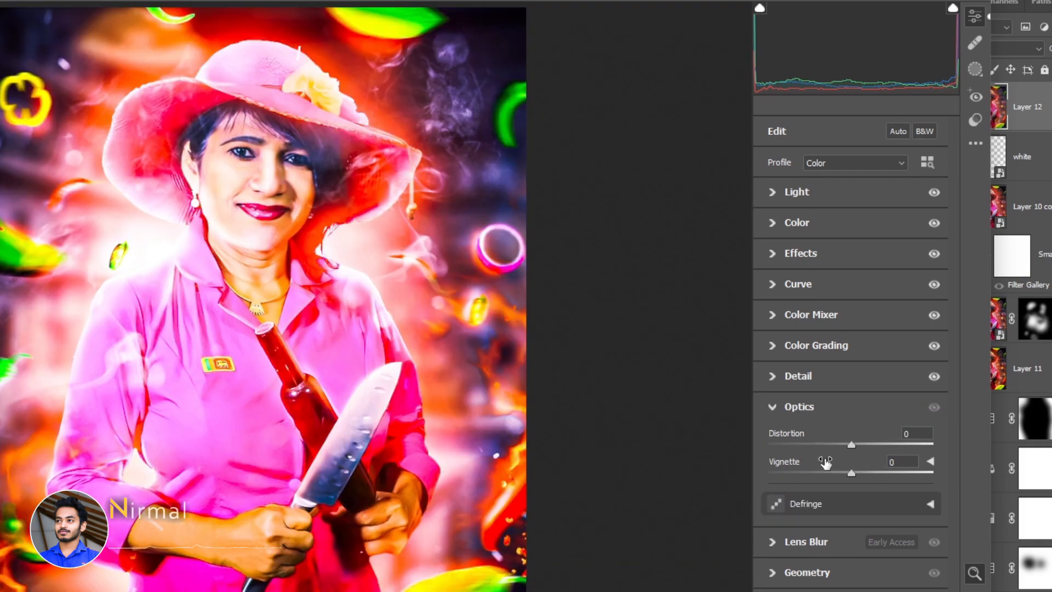
{"action": "mouse_move", "coordinate": [826, 462]}
{"action": "left_mouse_down"}
{"action": "mouse_move", "coordinate": [859, 471]}
{"action": "mouse_move", "coordinate": [827, 478]}
{"action": "left_mouse_up"}
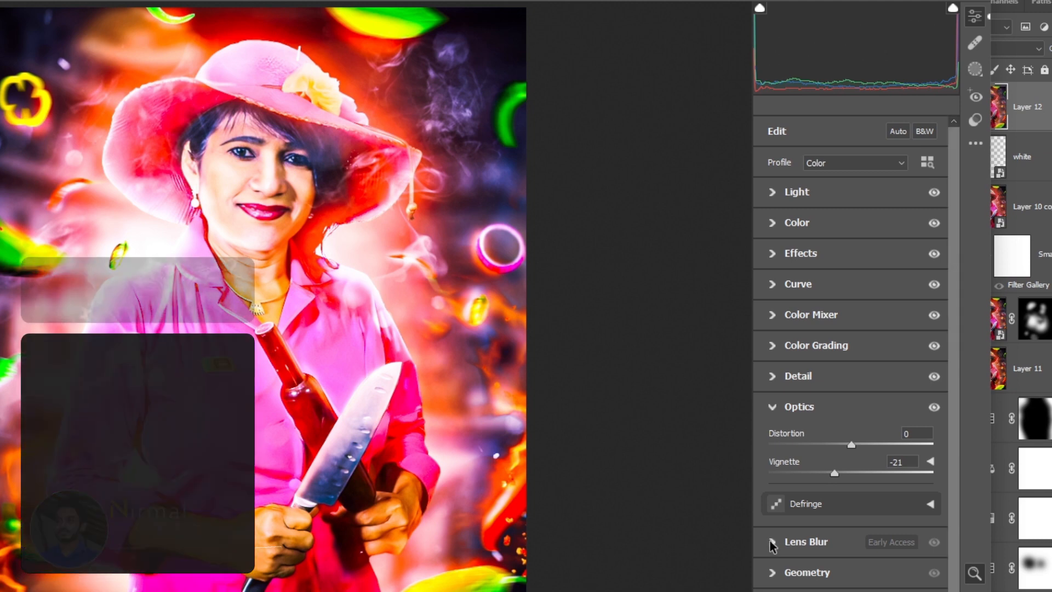
Apply Lens Blur to the image and set its Blur Amount to 88.
{"action": "left_click", "coordinate": [776, 541]}
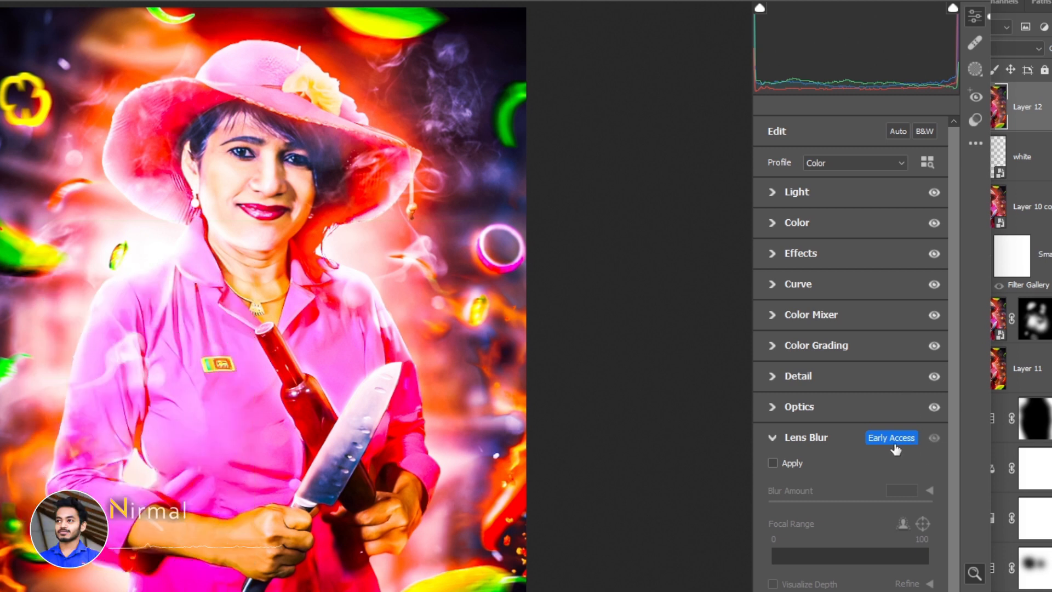
{"action": "left_click", "coordinate": [781, 467]}
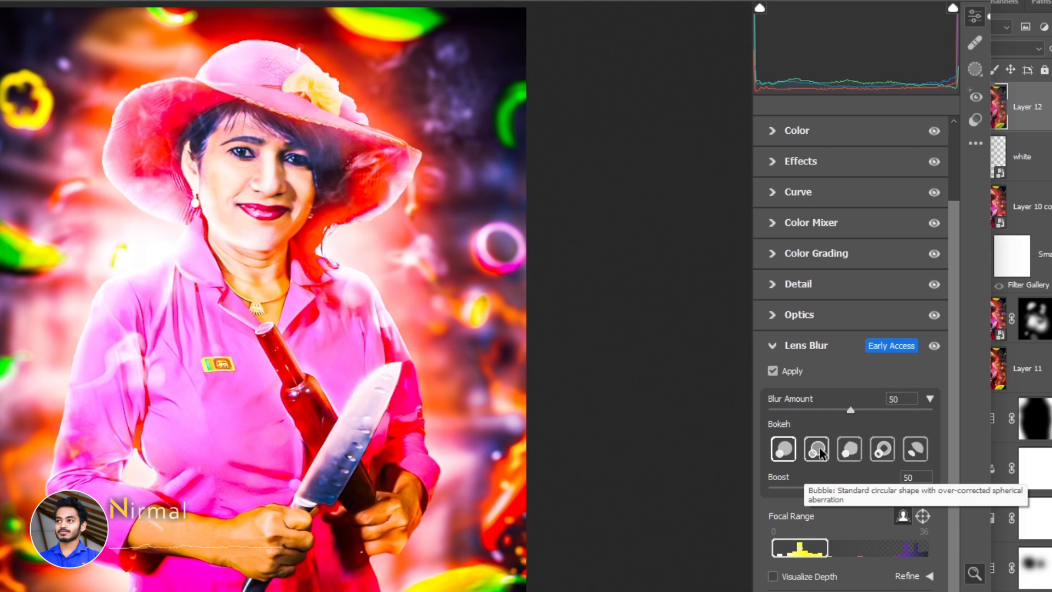
{"action": "scroll", "coordinate": [820, 450], "scroll_direction": "down", "scroll_amount": 1}
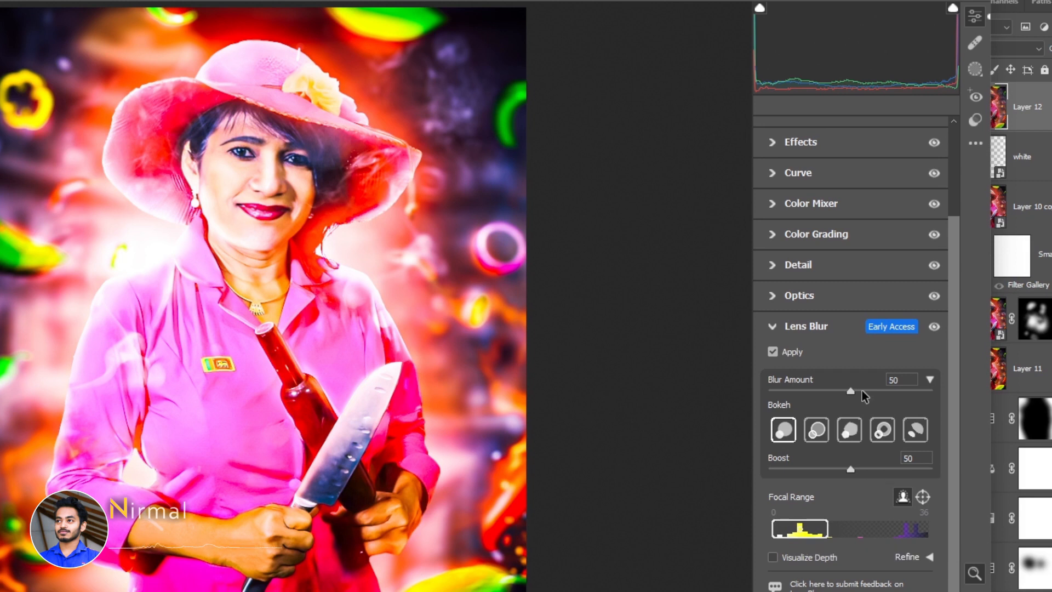
{"action": "left_click", "coordinate": [913, 391]}
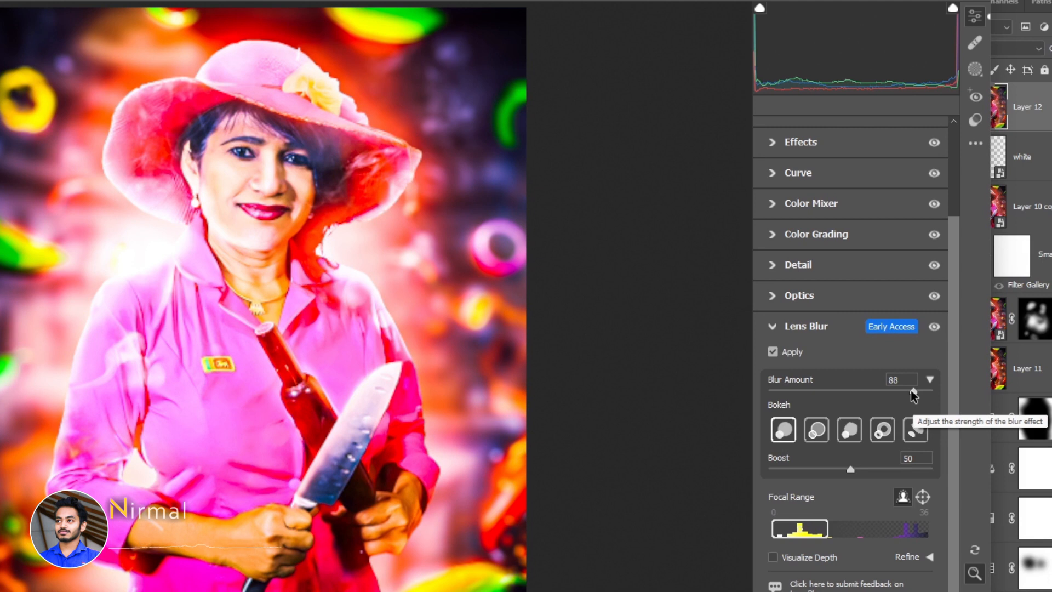
Try different bokeh shapes for the lens blur, settling on Bubble with Boost at 70.
{"action": "left_click", "coordinate": [816, 433]}
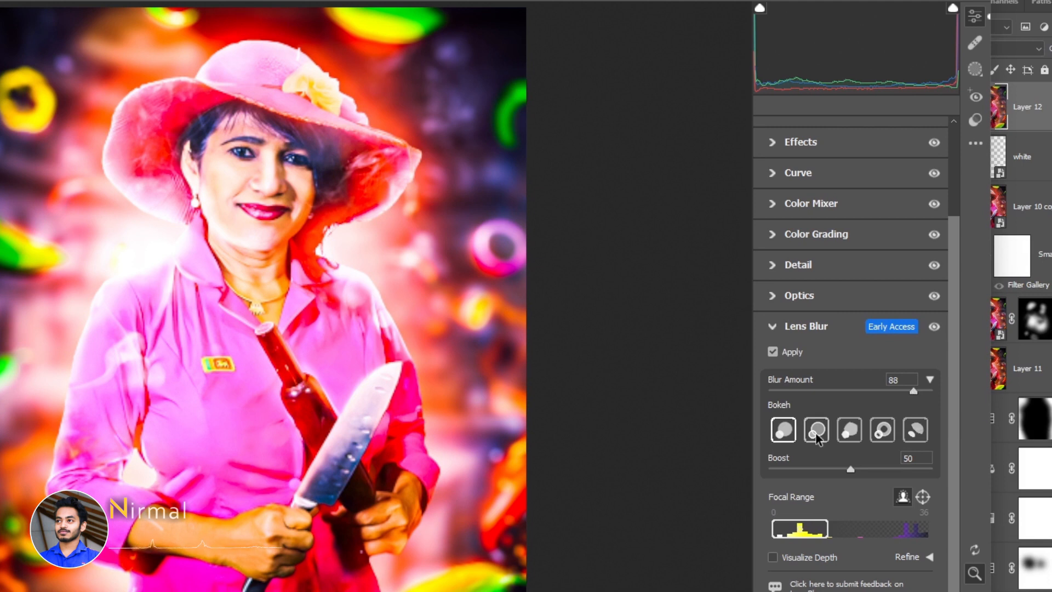
{"action": "left_click", "coordinate": [844, 433]}
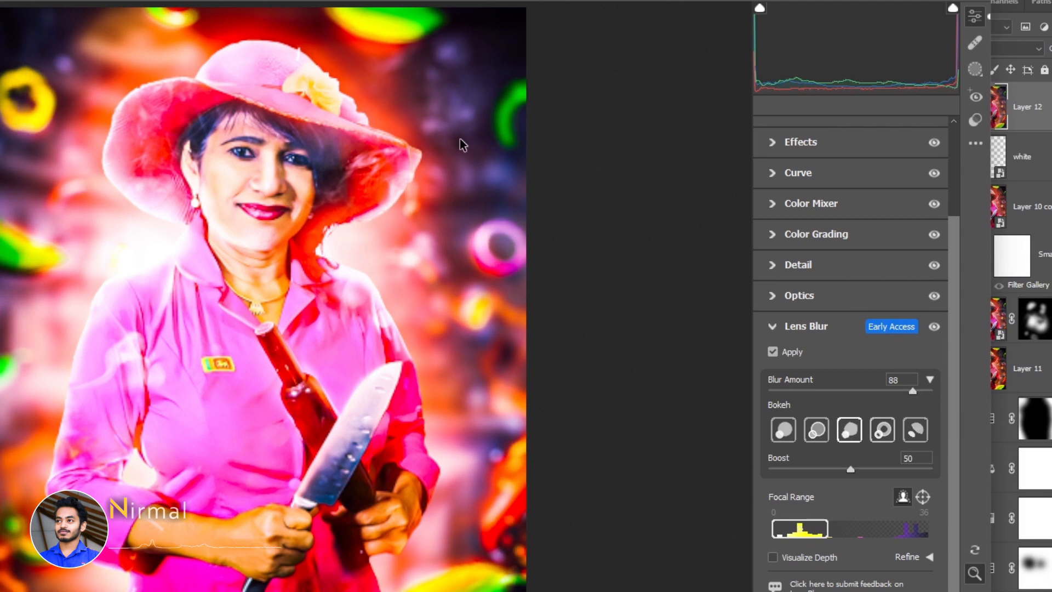
{"action": "left_click", "coordinate": [882, 430]}
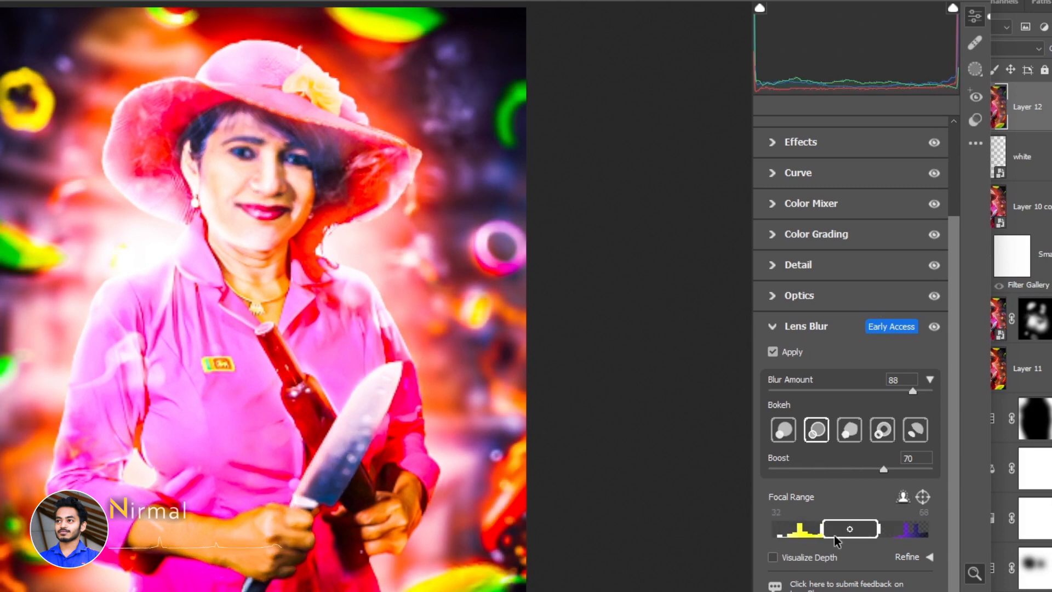
Test a background focal range of 61–97, and return the focus to the woman with a range of 0–36.
{"action": "left_click_drag", "start_coordinate": [834, 535], "coordinate": [896, 537]}
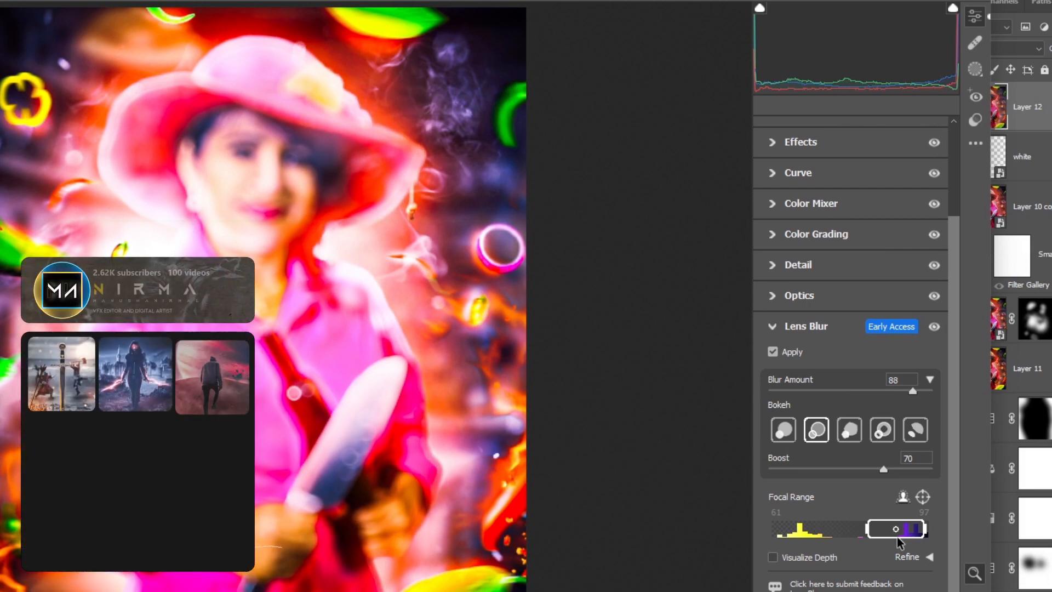
{"action": "left_click_drag", "start_coordinate": [896, 536], "coordinate": [767, 534]}
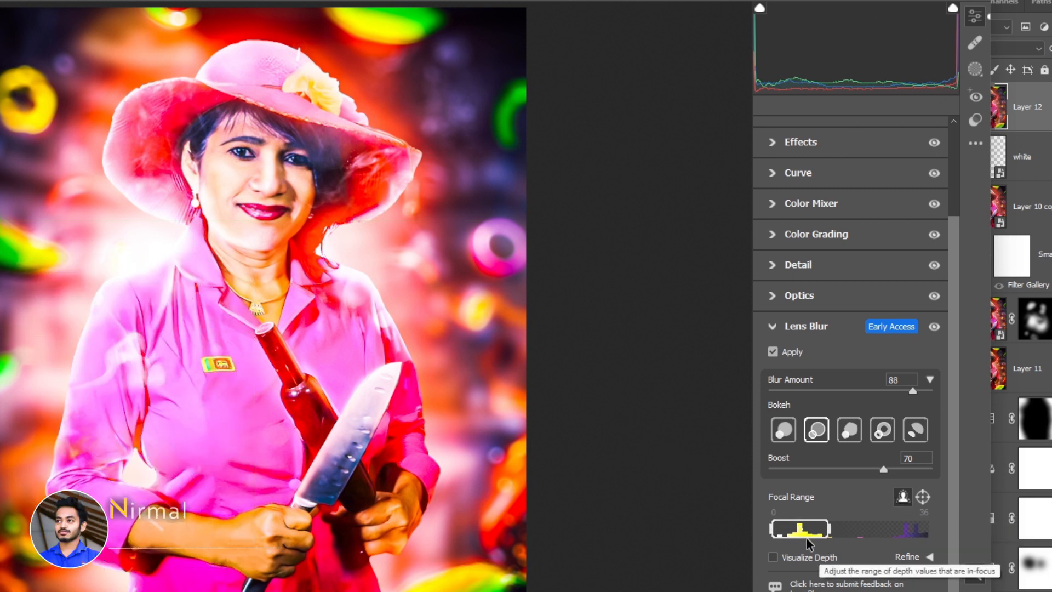
Shift the Lens Blur focal range to 7–26 after trying a focus point picked on the image, and switch Lens Blur off.
{"action": "left_click", "coordinate": [924, 497]}
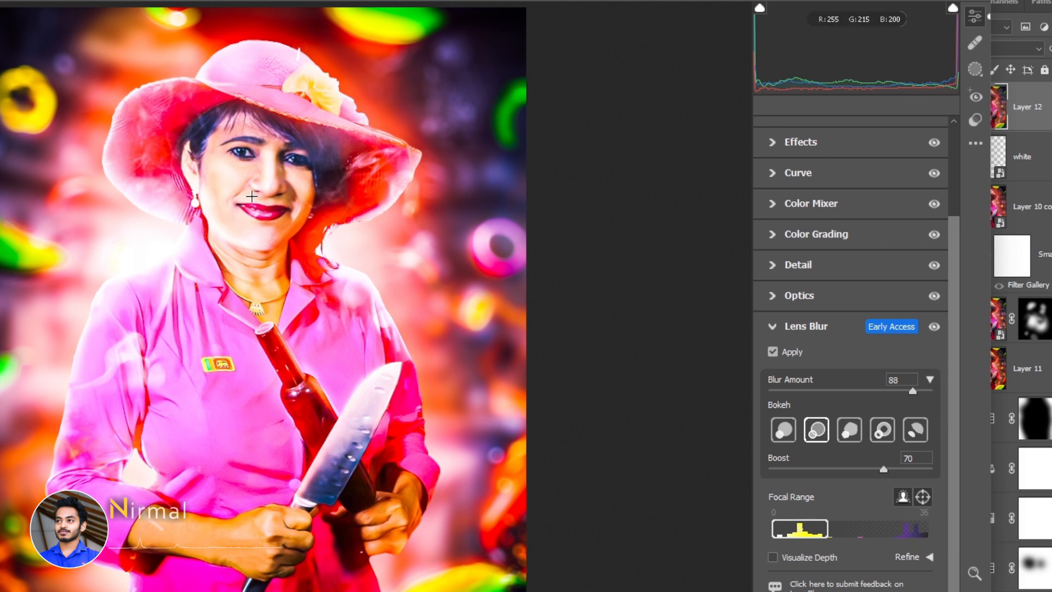
{"action": "left_click_drag", "start_coordinate": [253, 195], "coordinate": [433, 445]}
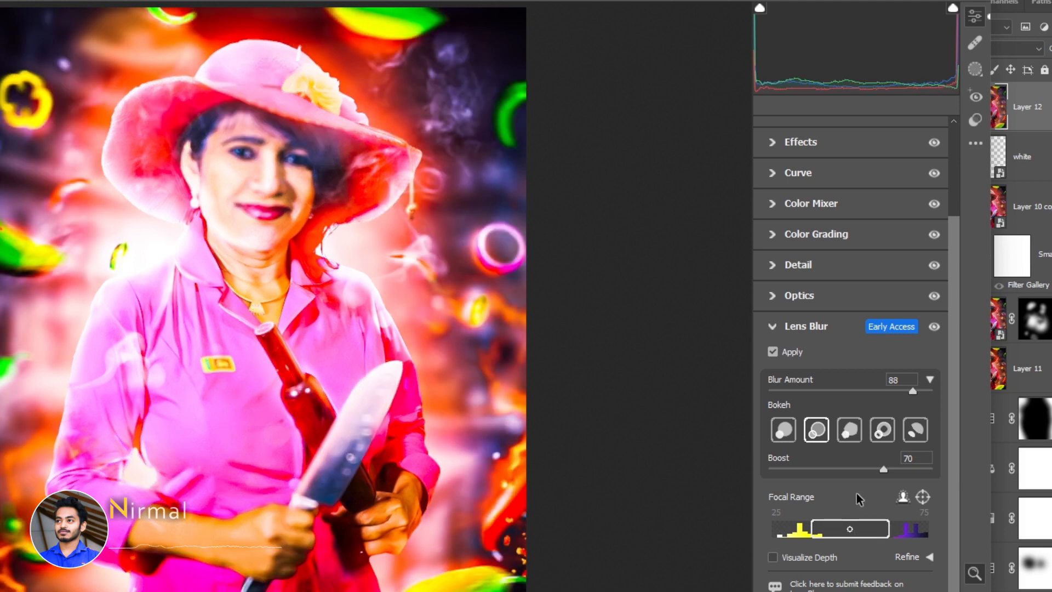
{"action": "left_click_drag", "start_coordinate": [888, 529], "coordinate": [842, 528]}
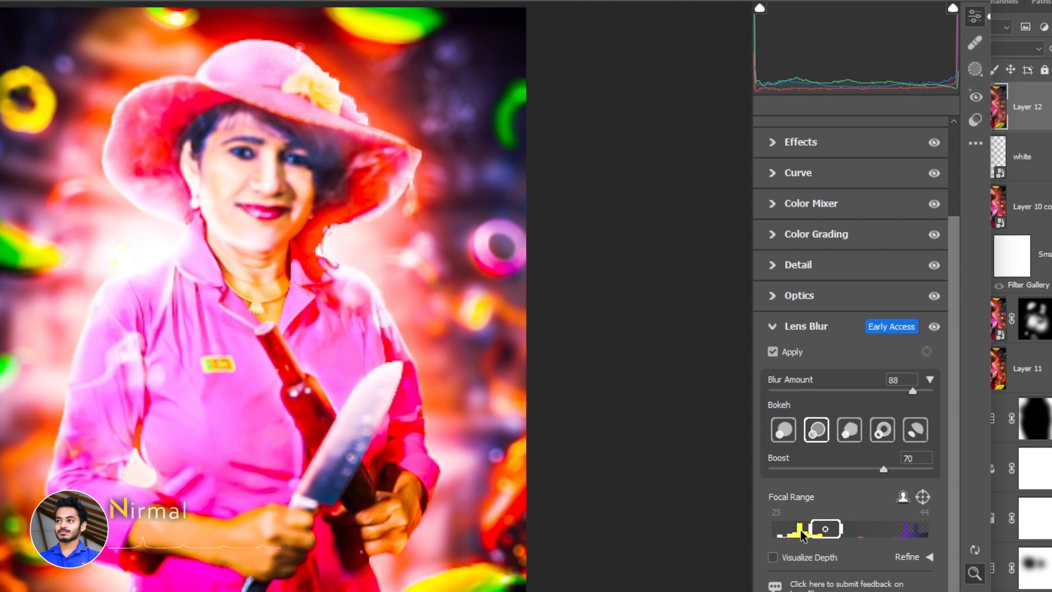
{"action": "left_click", "coordinate": [802, 533]}
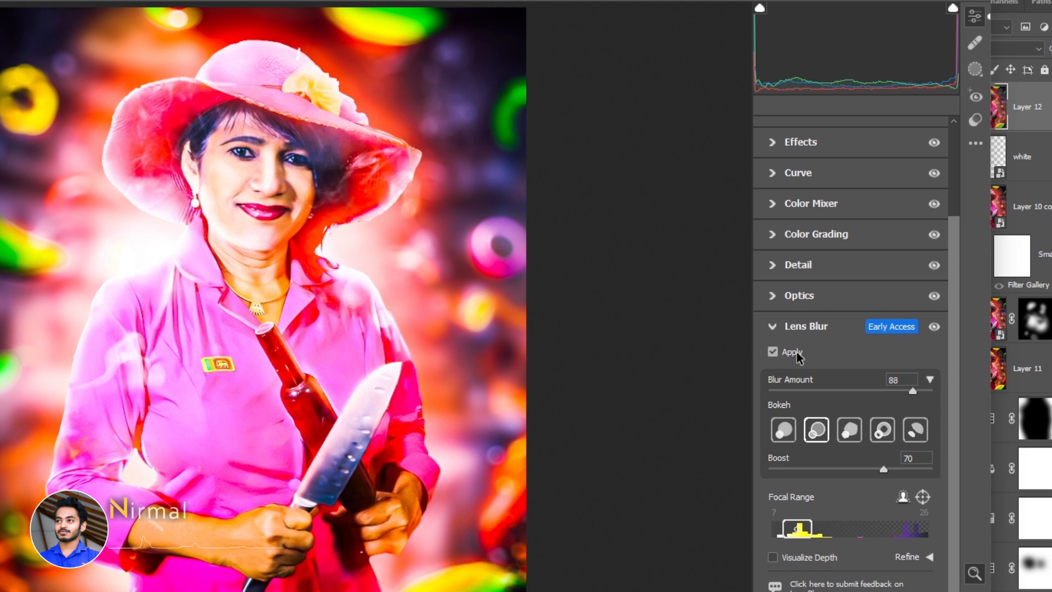
{"action": "left_click", "coordinate": [772, 351]}
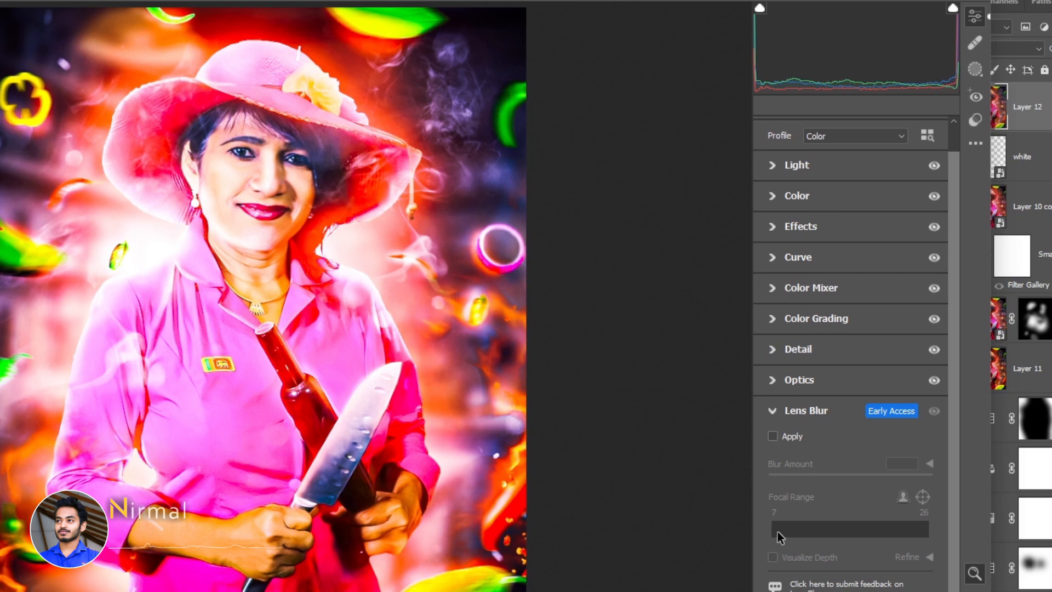
{"action": "left_click", "coordinate": [774, 412]}
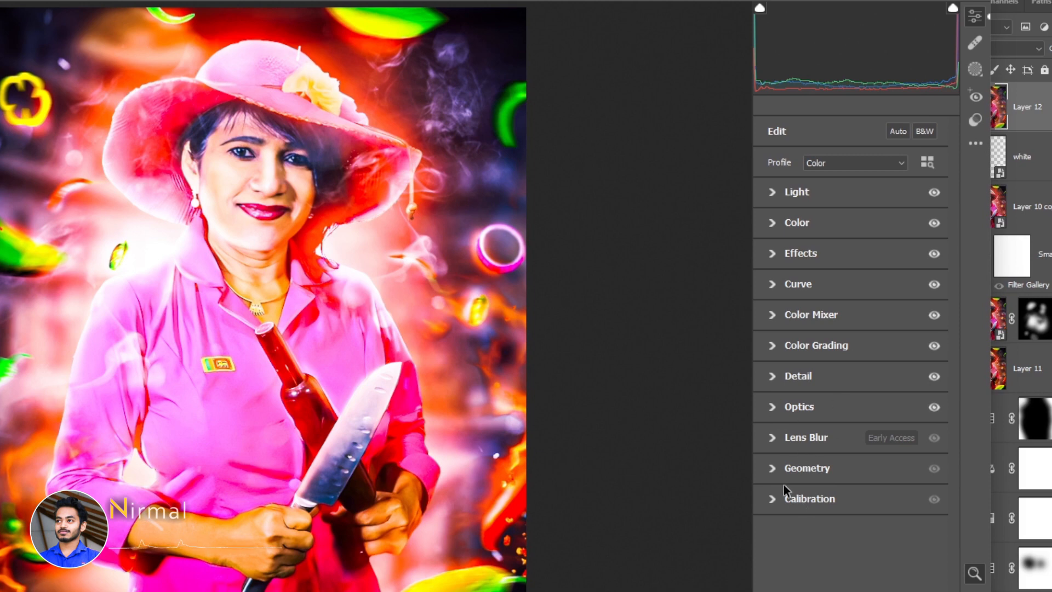
Try a Red Primary hue of -20 in Calibration and reset it to 0.
{"action": "left_click", "coordinate": [772, 500]}
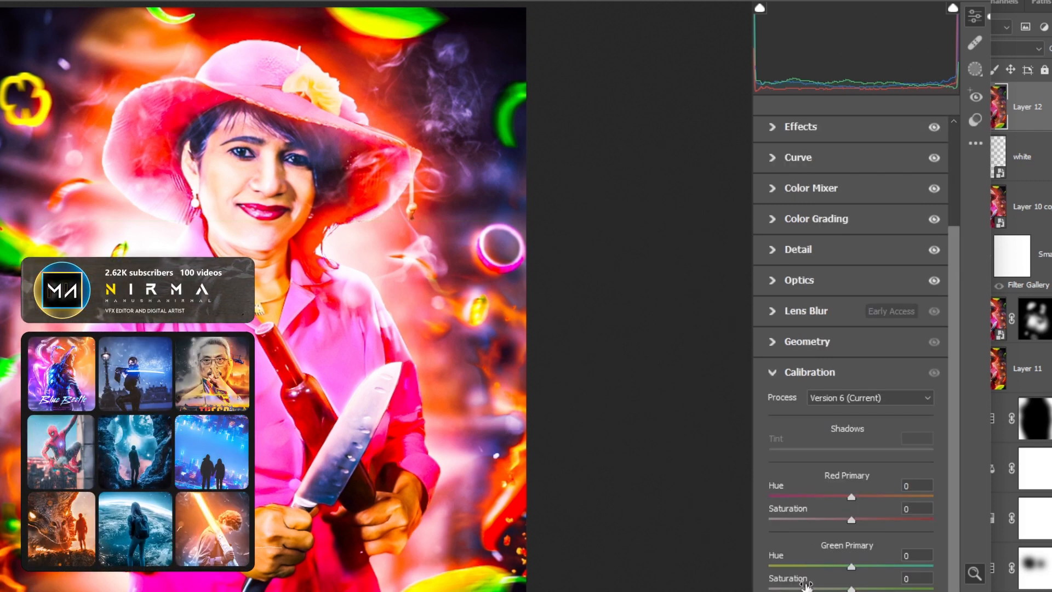
{"action": "mouse_move", "coordinate": [850, 496]}
{"action": "left_mouse_down"}
{"action": "mouse_move", "coordinate": [876, 497]}
{"action": "mouse_move", "coordinate": [840, 495]}
{"action": "left_mouse_up"}
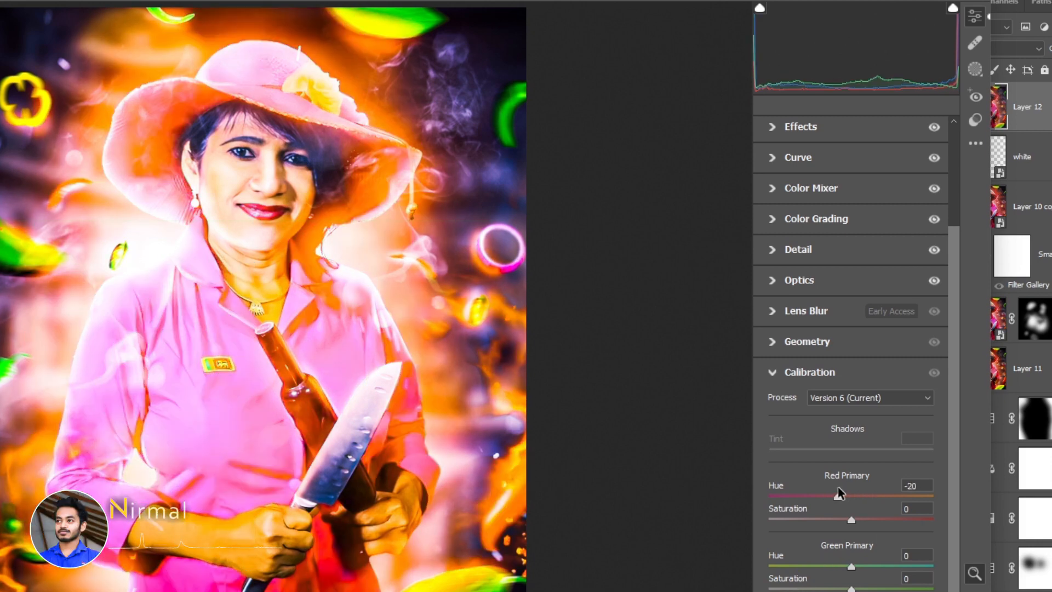
{"action": "double_click", "coordinate": [872, 491]}
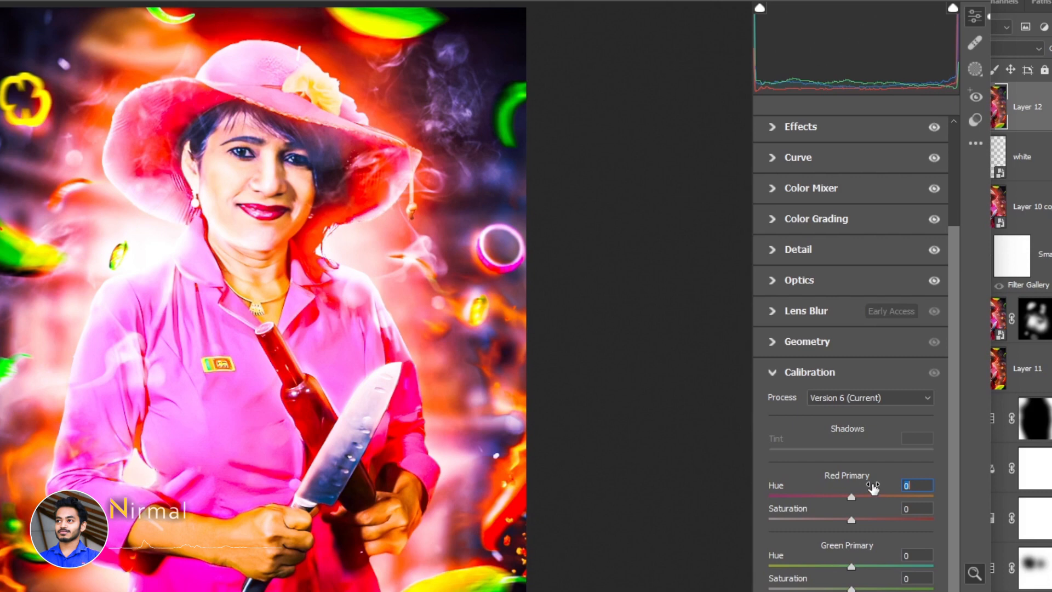
{"action": "left_click", "coordinate": [791, 375]}
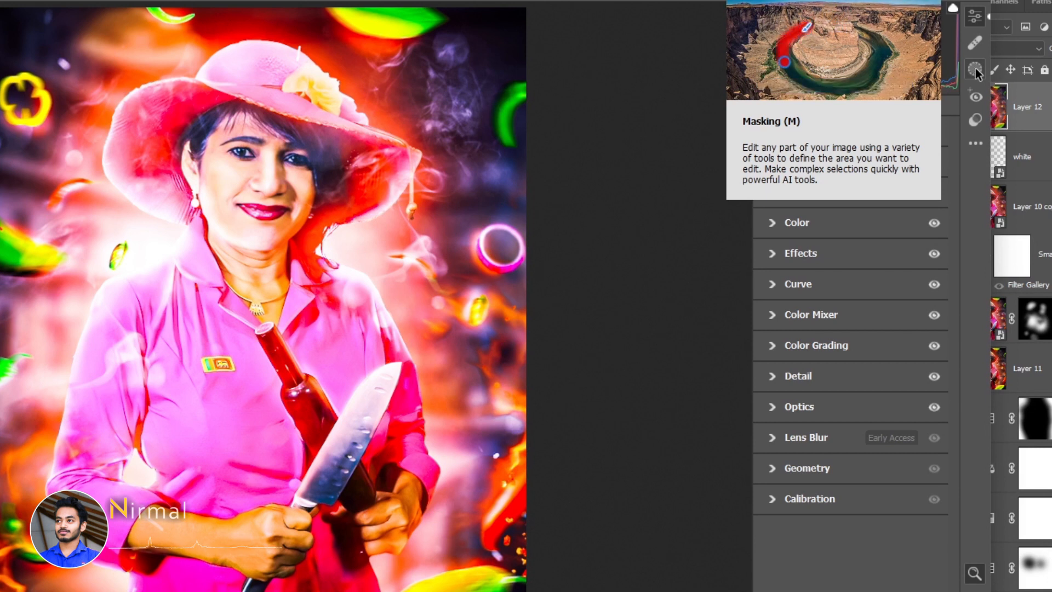
Create a linear gradient mask running from the image's bottom edge up to the bottle in the woman's hands.
{"action": "left_click", "coordinate": [975, 70]}
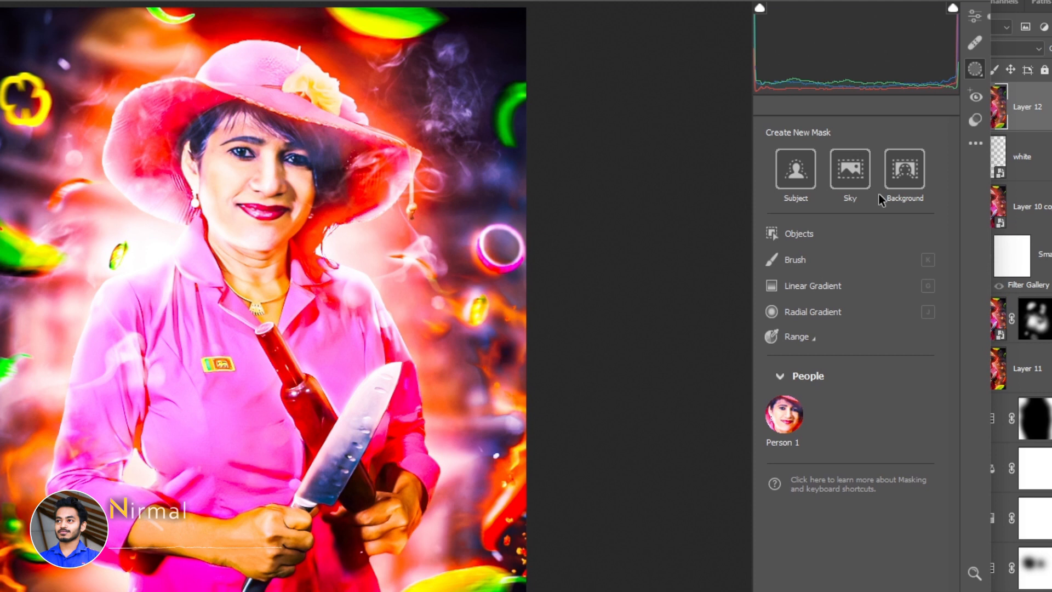
{"action": "left_click", "coordinate": [814, 292]}
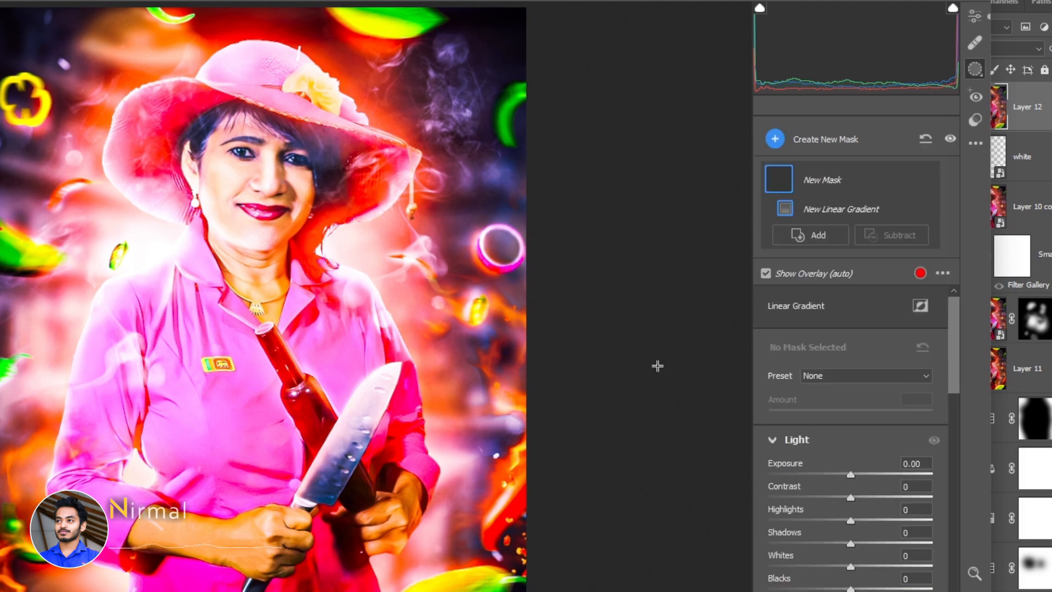
{"action": "left_click_drag", "start_coordinate": [329, 589], "coordinate": [294, 408]}
{"action": "scroll", "coordinate": [844, 436], "scroll_direction": "down", "scroll_amount": 2}
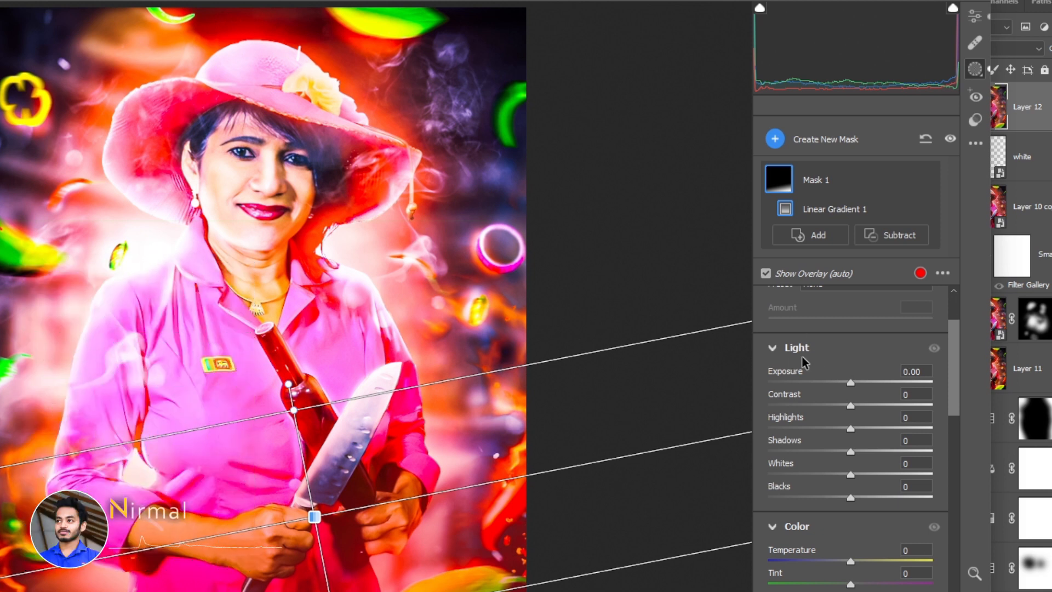
Sample the red background just above the hat as a Point Color for the gradient mask.
{"action": "scroll", "coordinate": [784, 360], "scroll_direction": "down", "scroll_amount": 5}
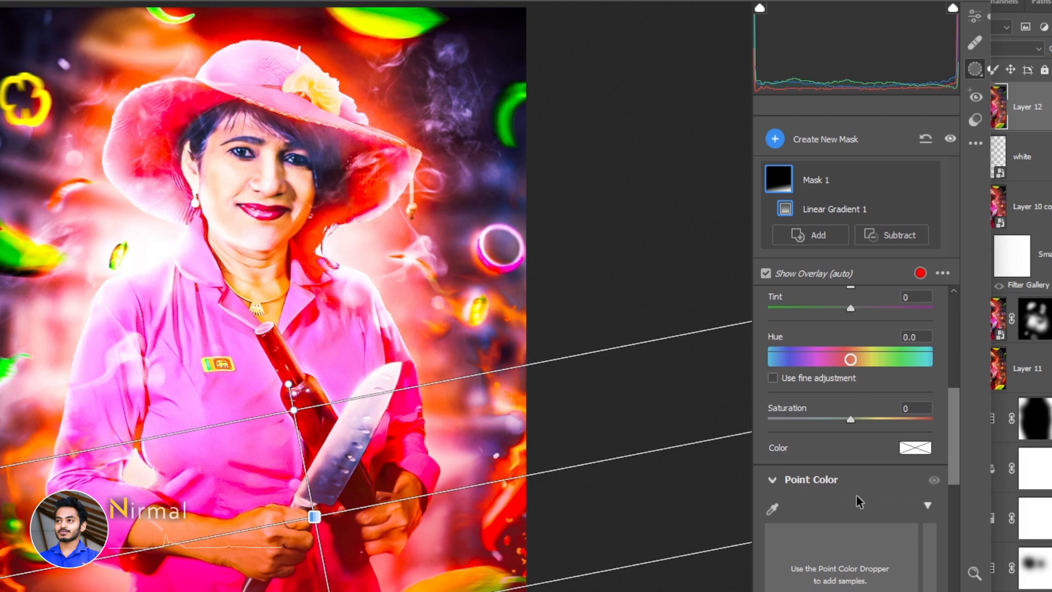
{"action": "scroll", "coordinate": [839, 465], "scroll_direction": "down", "scroll_amount": 2}
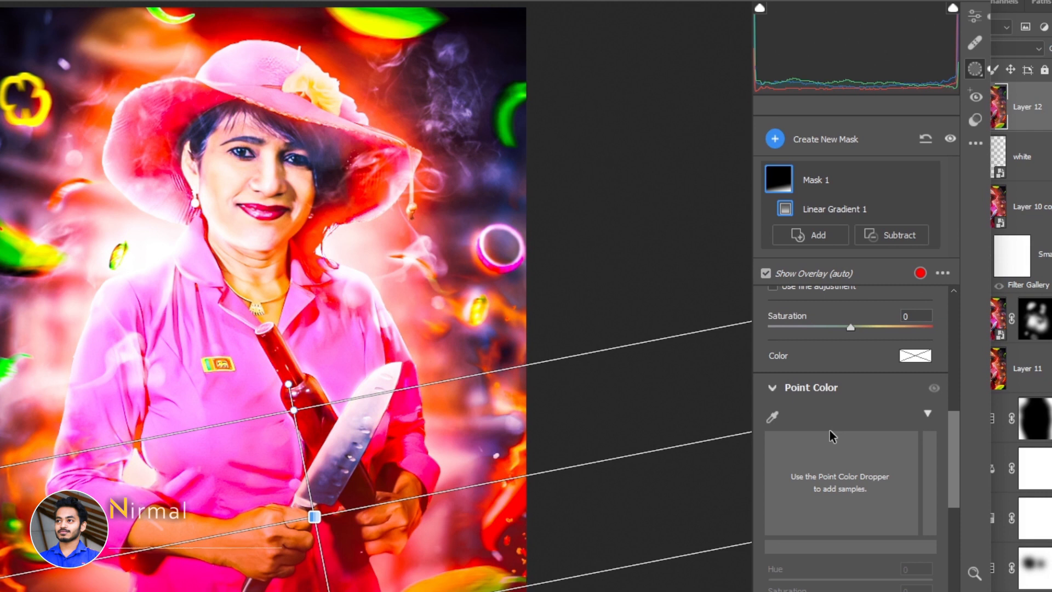
{"action": "left_click", "coordinate": [772, 415]}
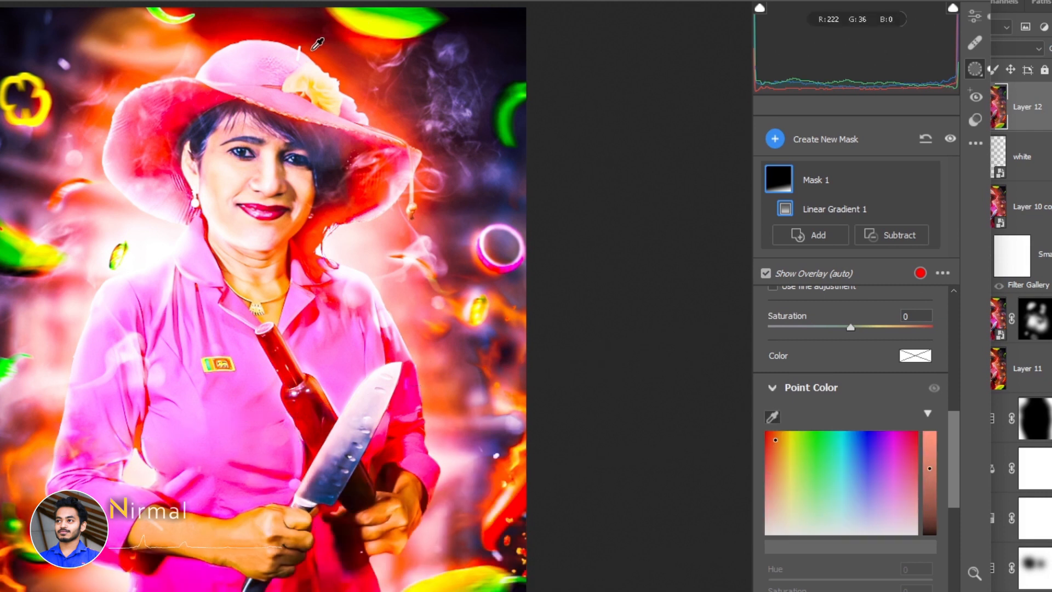
{"action": "left_click", "coordinate": [249, 155]}
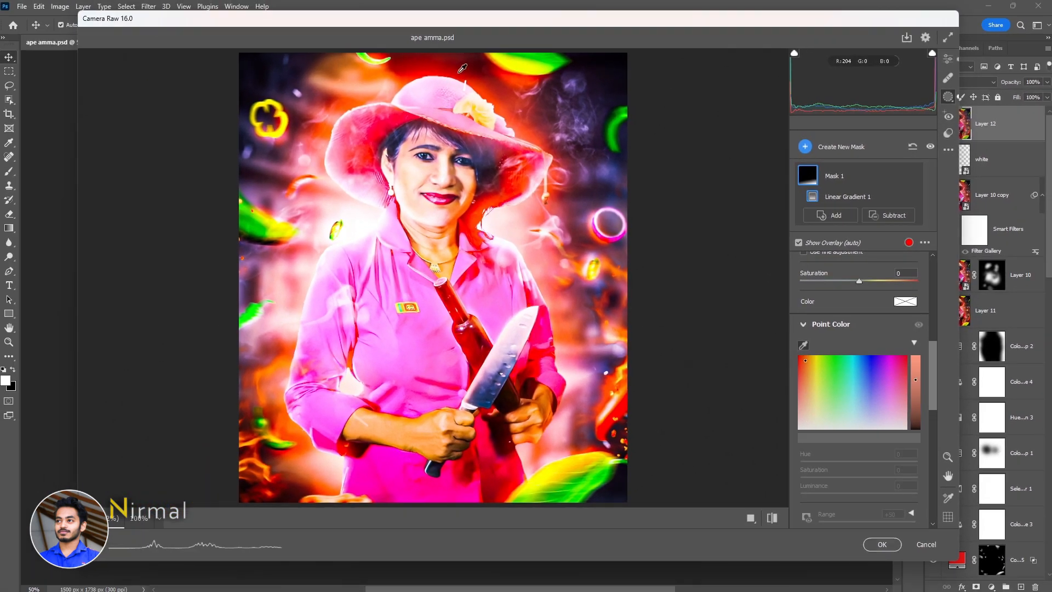
{"action": "left_click", "coordinate": [442, 72]}
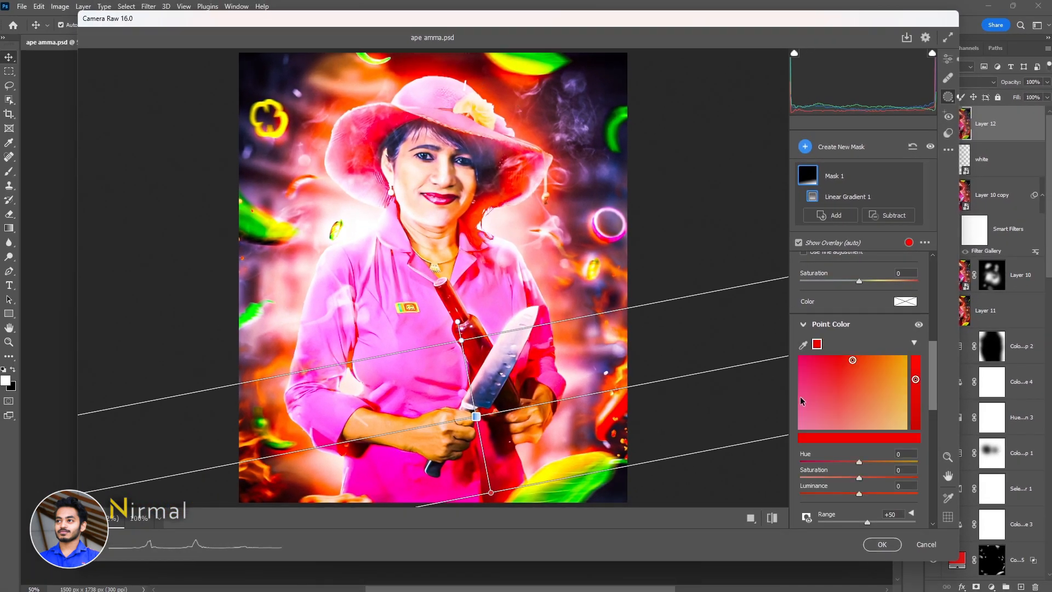
Shift the gradient mask slightly upward, set the sampled red's Luminance to -4 and Range to +41, and apply the filter.
{"action": "left_click_drag", "start_coordinate": [476, 416], "coordinate": [497, 388]}
{"action": "scroll", "coordinate": [867, 432], "scroll_direction": "down", "scroll_amount": 3}
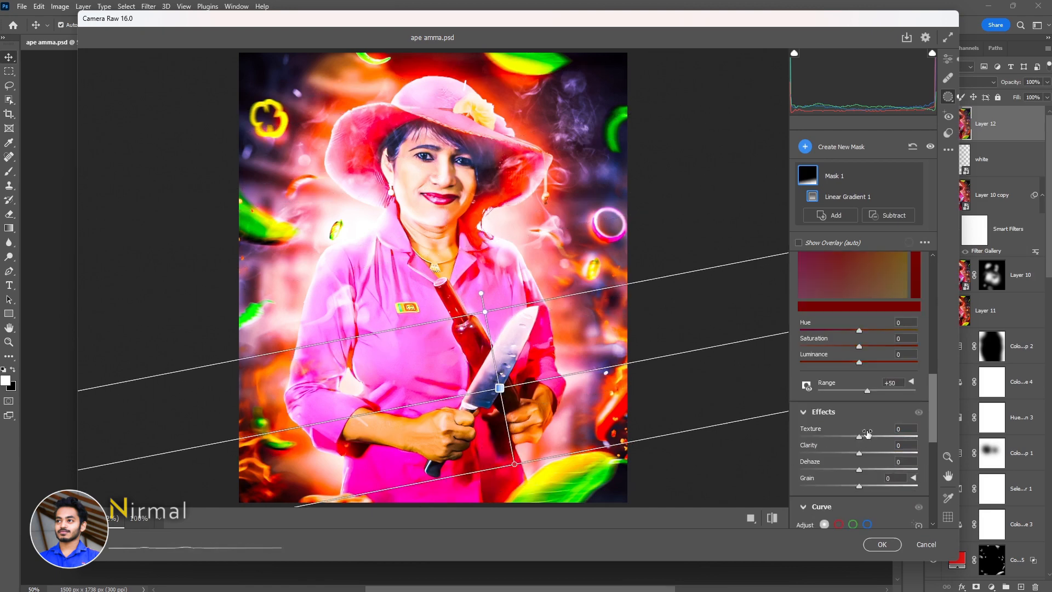
{"action": "scroll", "coordinate": [868, 433], "scroll_direction": "down", "scroll_amount": 5}
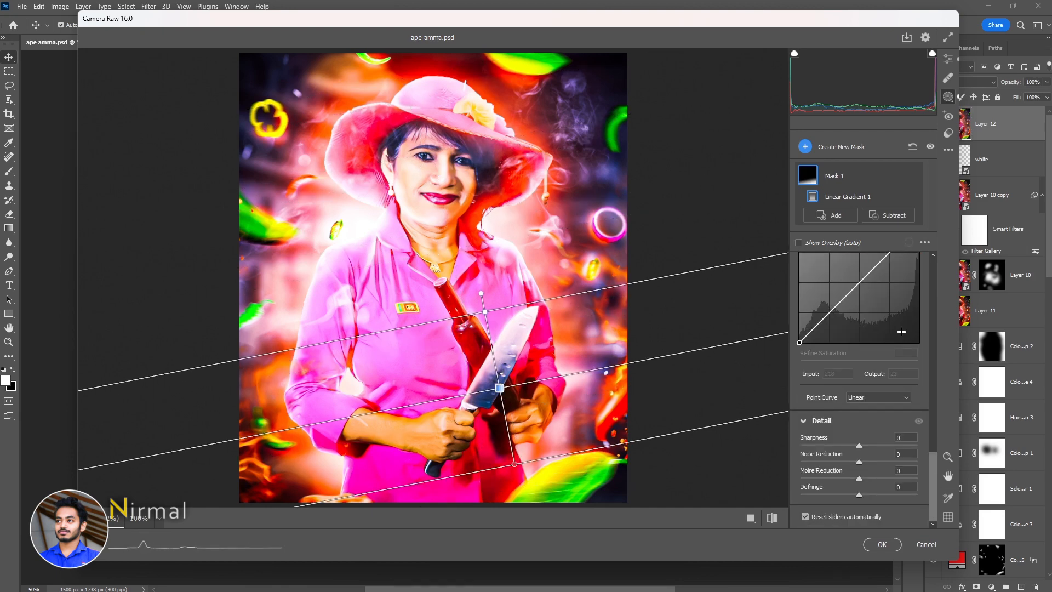
{"action": "scroll", "coordinate": [901, 332], "scroll_direction": "up", "scroll_amount": 6}
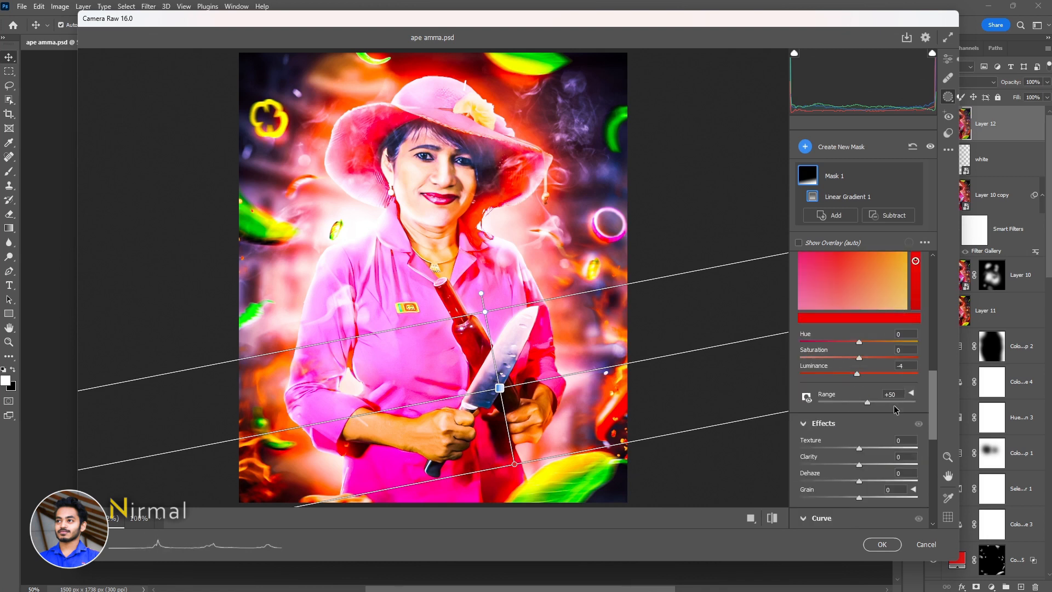
{"action": "mouse_move", "coordinate": [867, 402]}
{"action": "left_mouse_down"}
{"action": "mouse_move", "coordinate": [886, 403]}
{"action": "mouse_move", "coordinate": [859, 405]}
{"action": "left_mouse_up"}
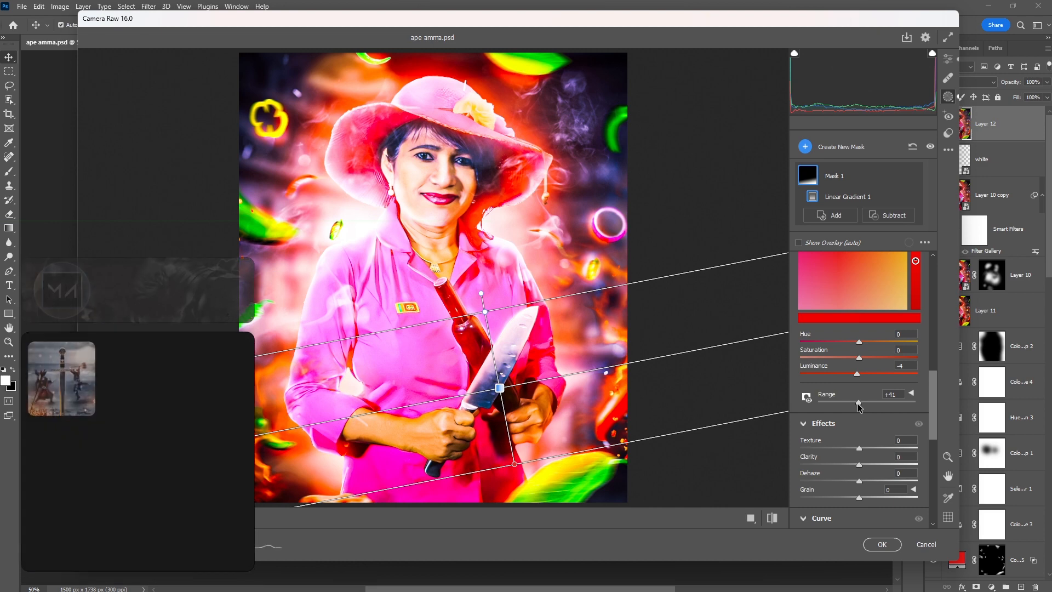
{"action": "scroll", "coordinate": [926, 441], "scroll_direction": "down", "scroll_amount": 6}
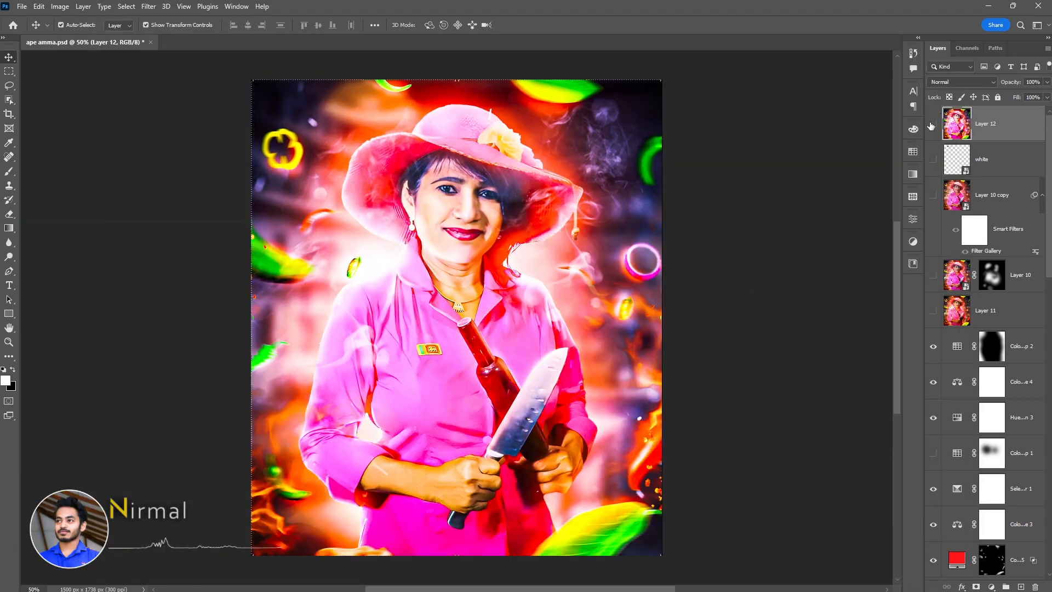
Hide and show Layer 12 to compare the image before and after the grading.
{"action": "left_click", "coordinate": [931, 126]}
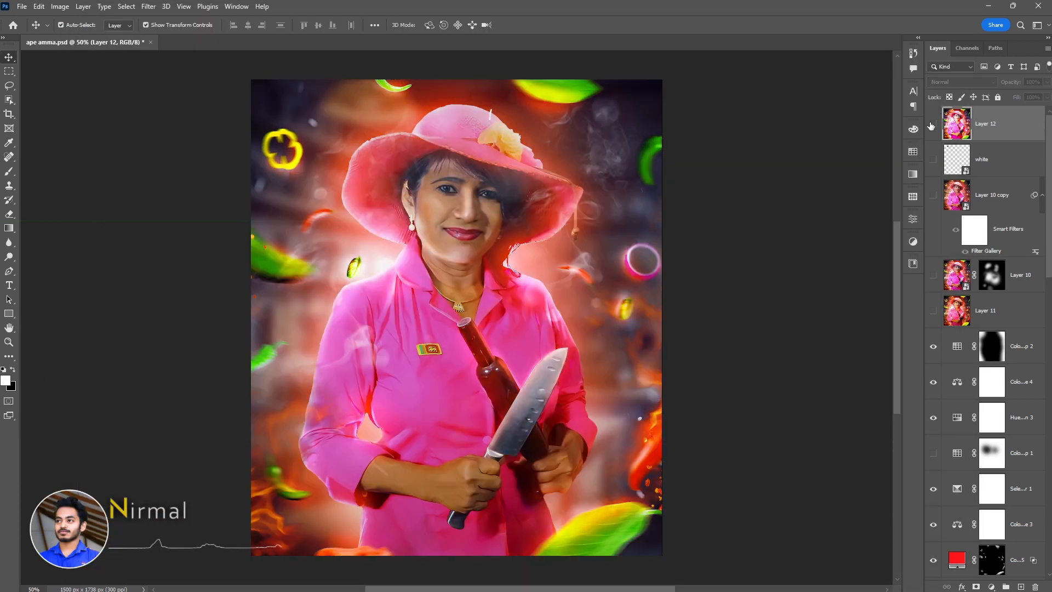
{"action": "left_click", "coordinate": [932, 126]}
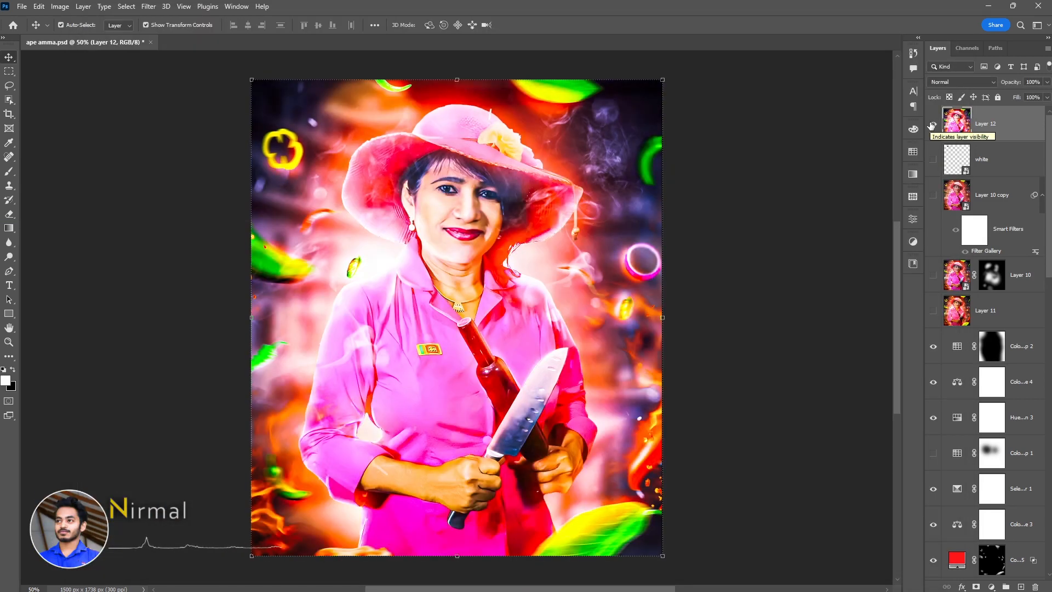